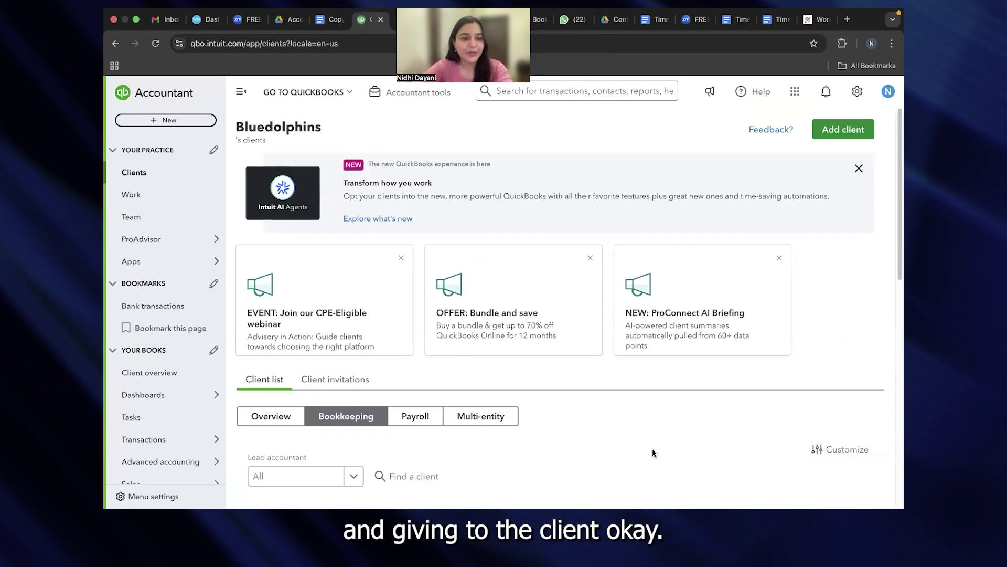
# Step: Open Products & services from the Sales menu and start a new Service item
pyautogui.moveTo(164, 452)
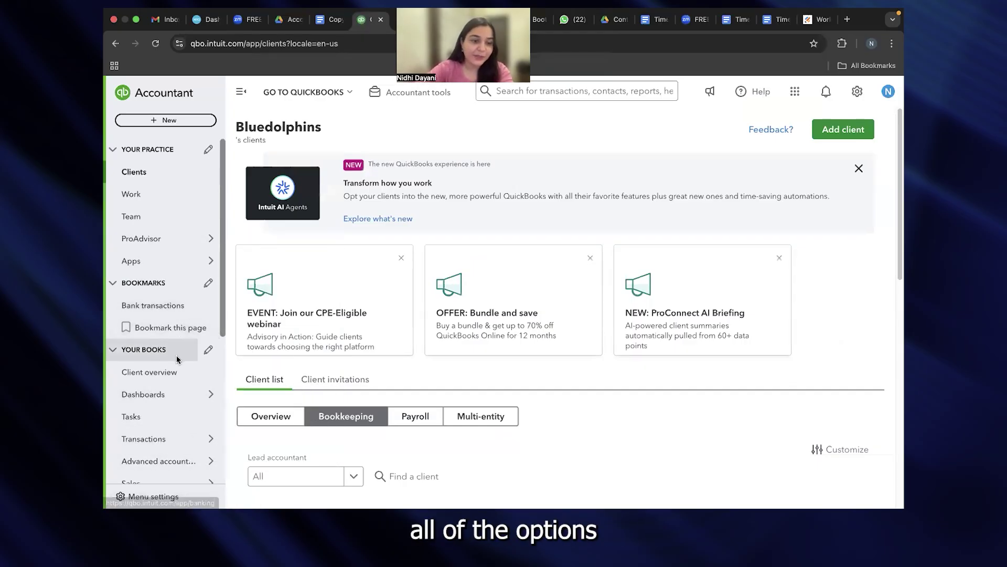
pyautogui.scroll(-3, 176, 355)
pyautogui.moveTo(161, 362)
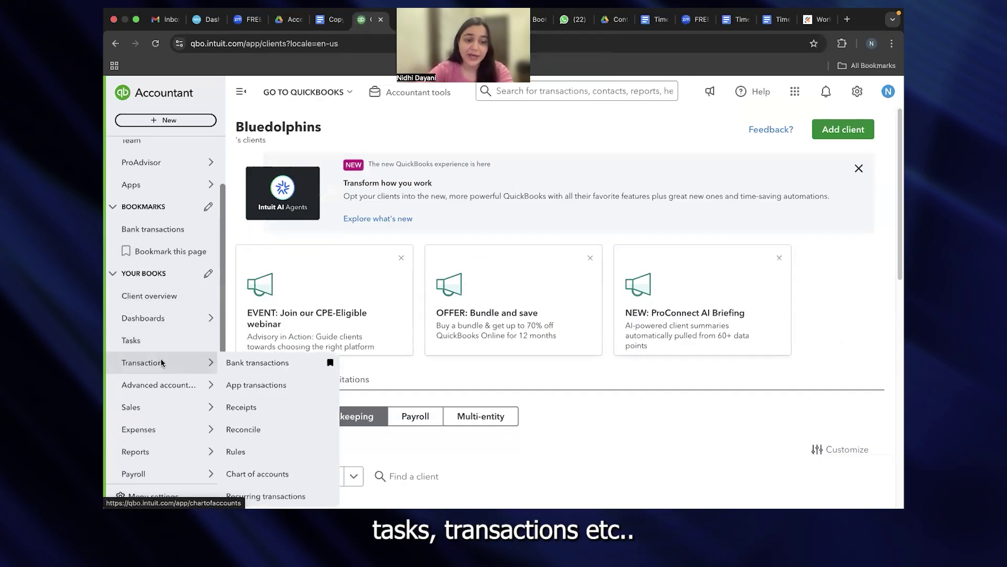
pyautogui.moveTo(220, 405)
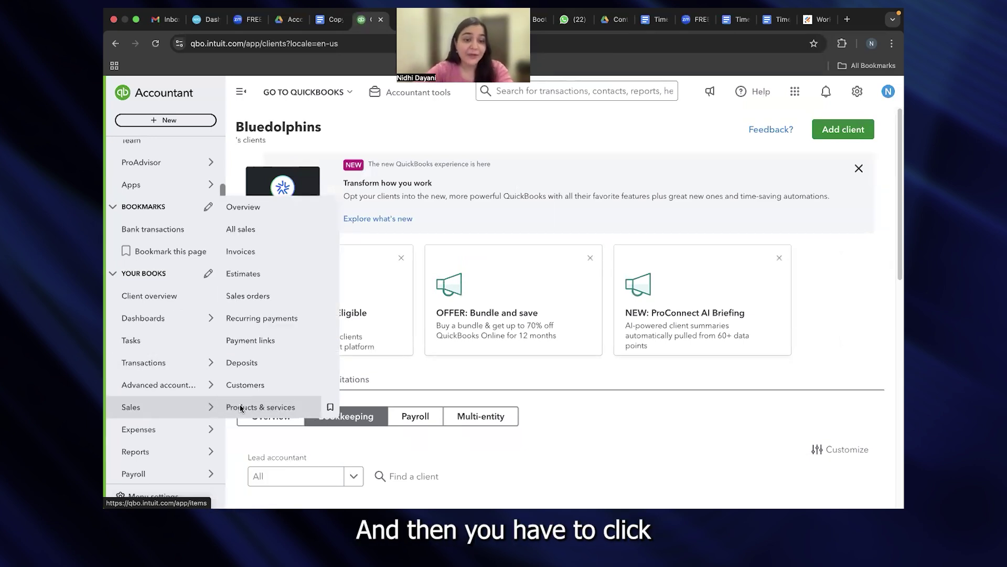
pyautogui.click(271, 408)
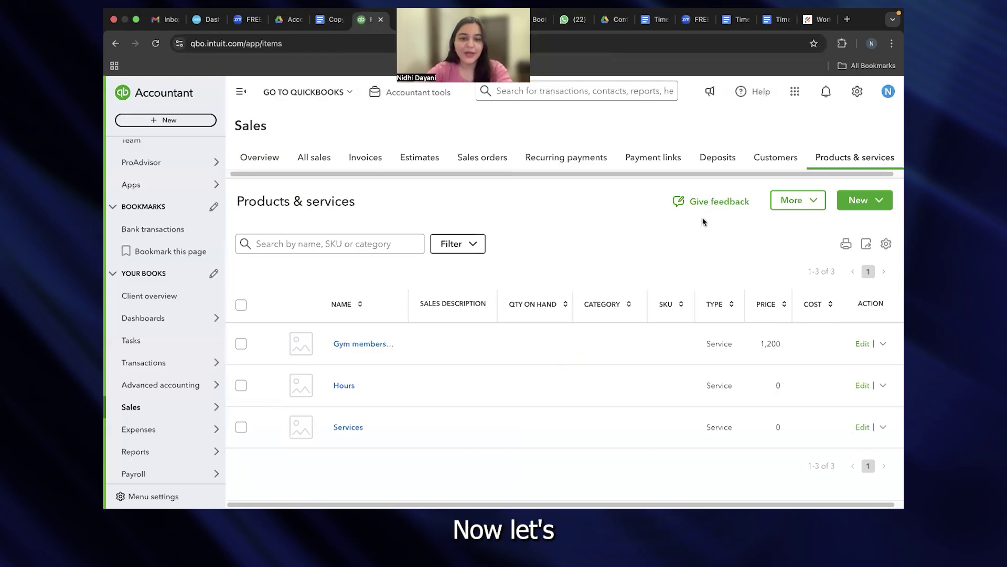
pyautogui.click(868, 203)
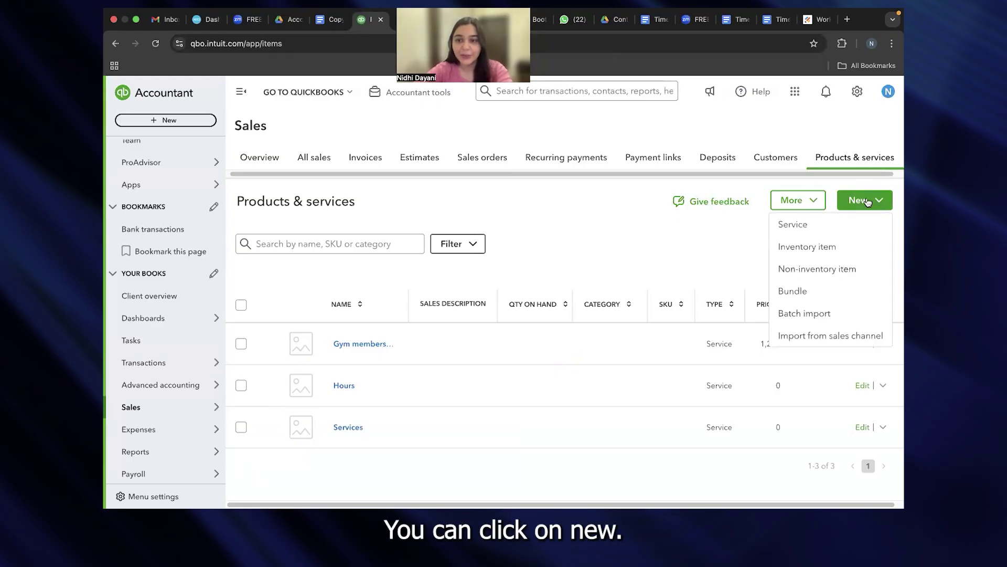
pyautogui.click(825, 224)
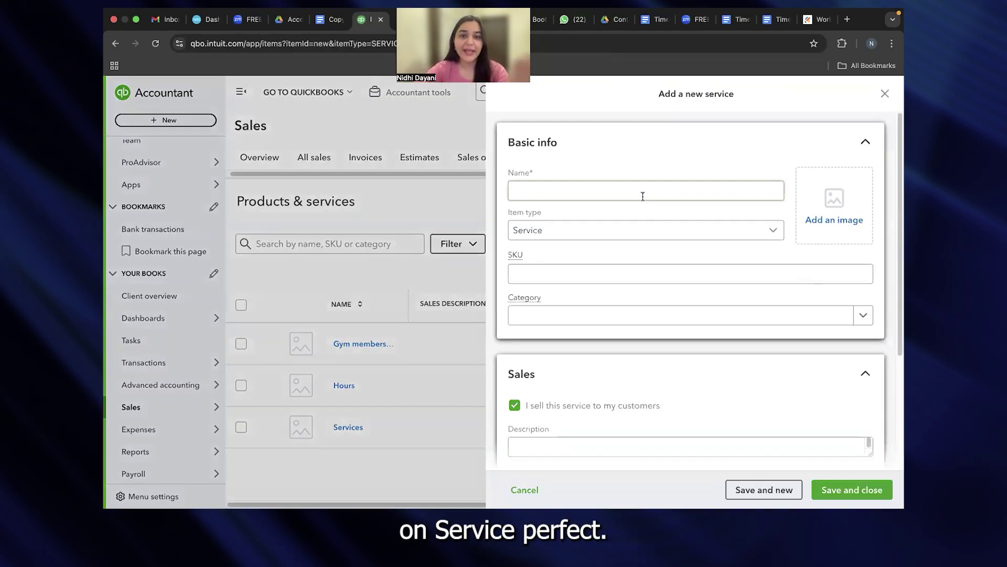
# Step: Create the 'Annual Membership' service with a price/rate of 1200 and save and close
pyautogui.click(642, 193)
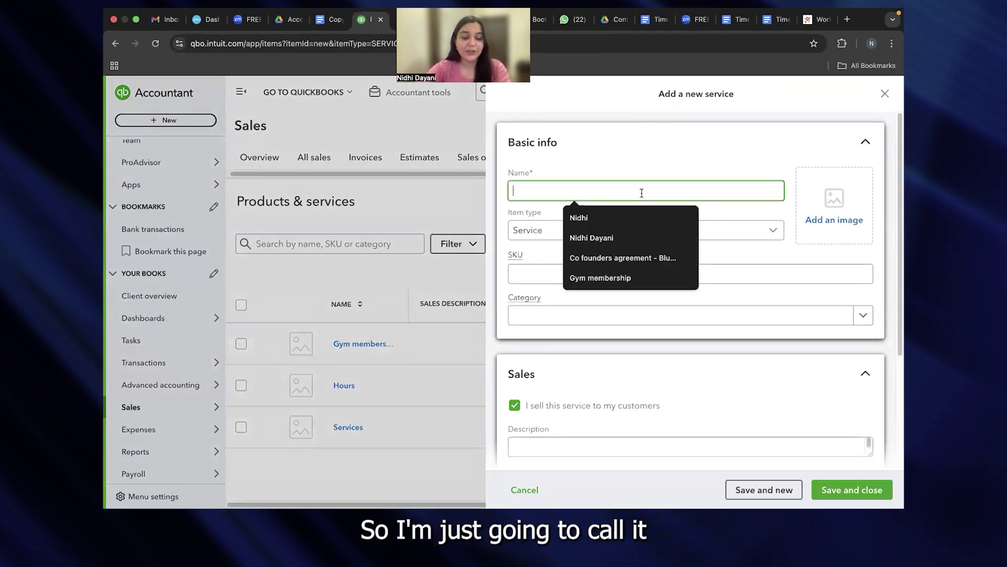
pyautogui.write('Annual Membership')
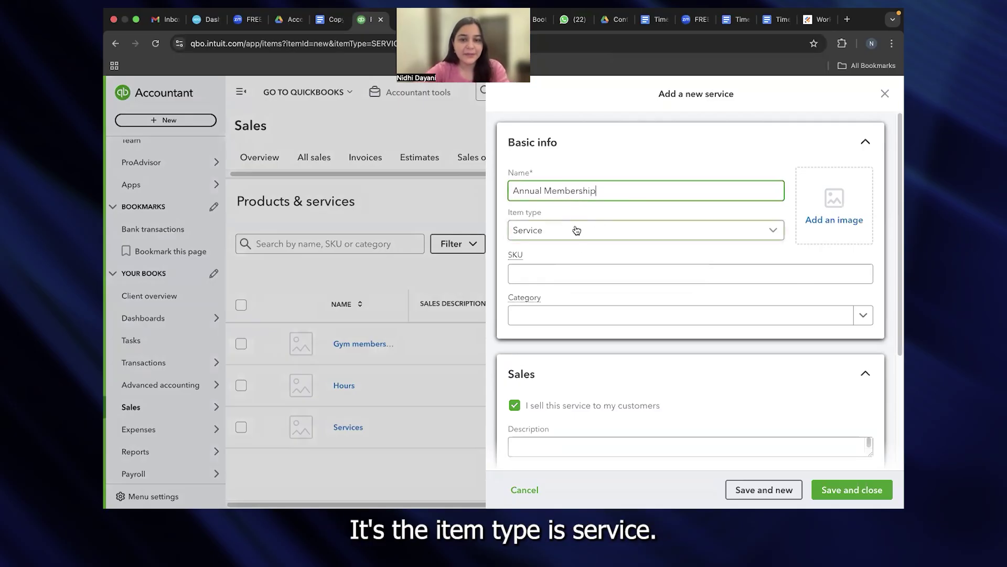
pyautogui.scroll(-3, 575, 291)
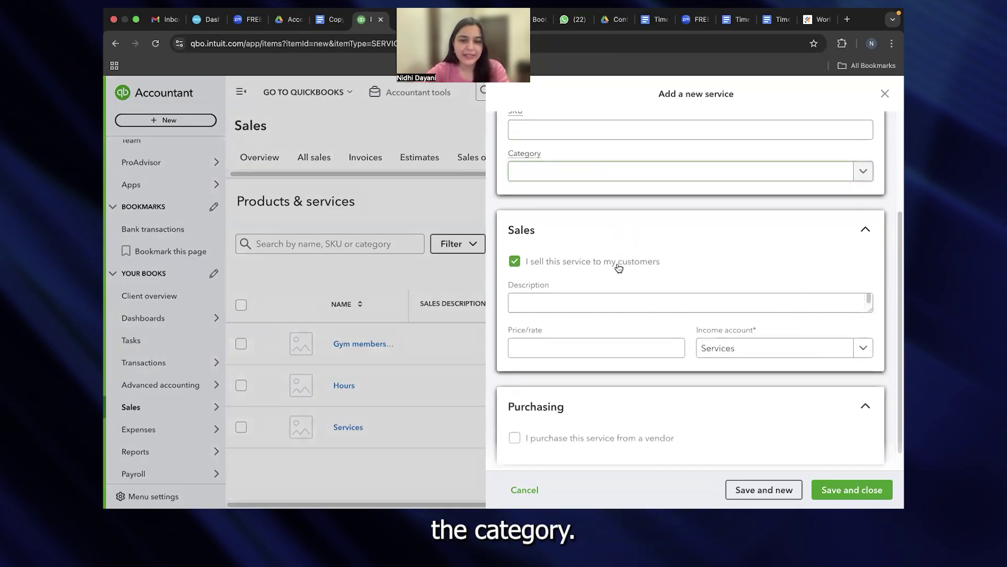
pyautogui.click(563, 345)
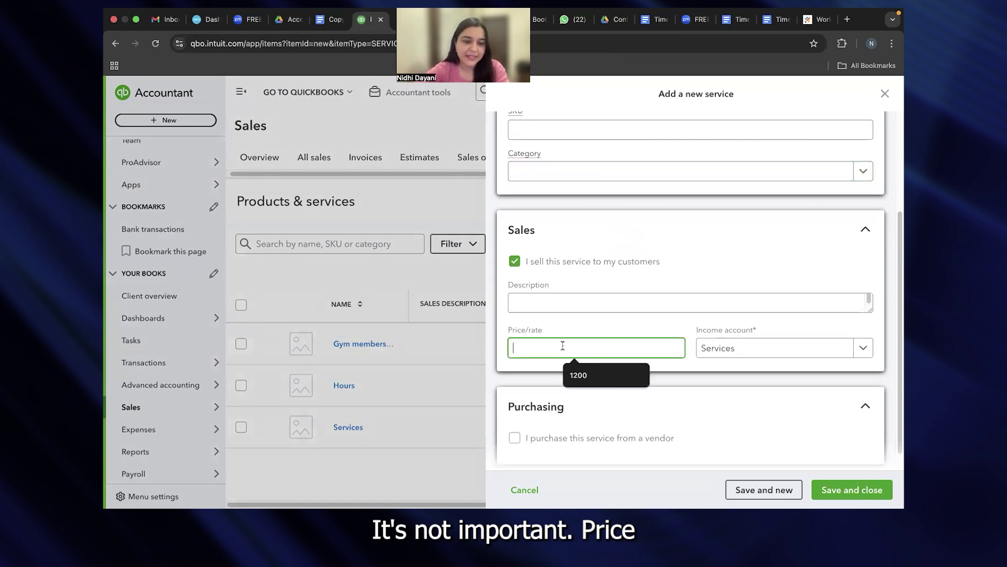
pyautogui.write('1200')
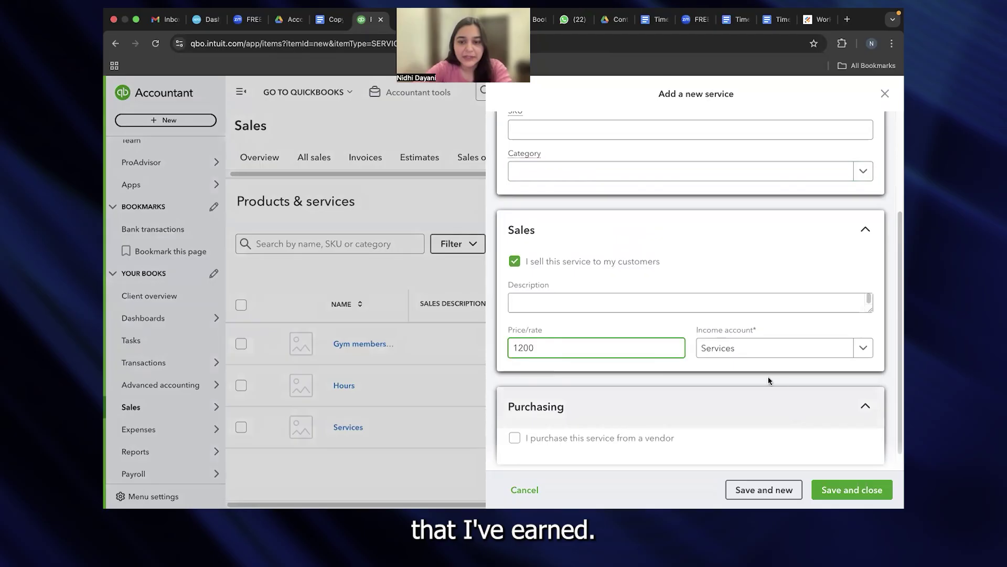
pyautogui.scroll(-1, 750, 353)
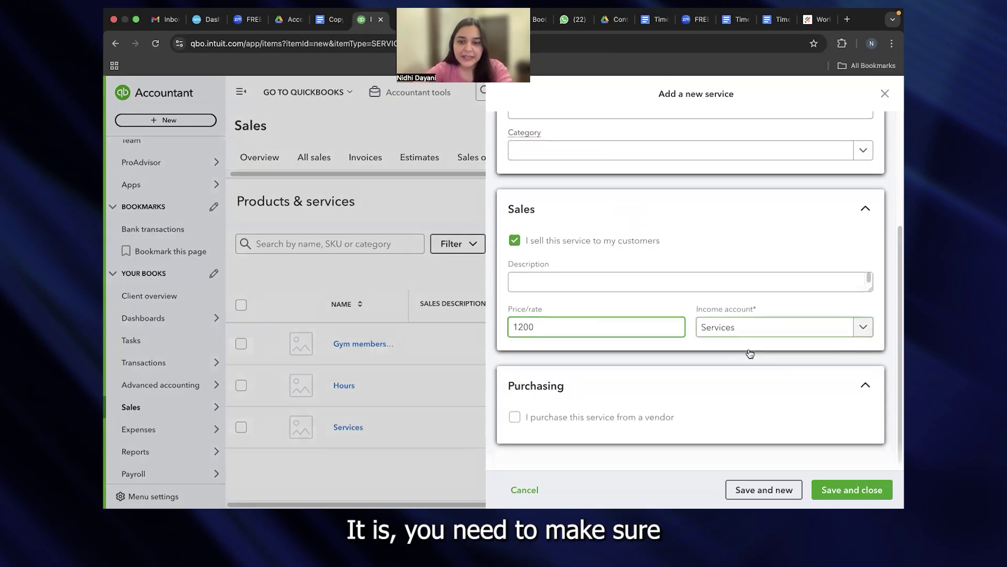
pyautogui.click(694, 310)
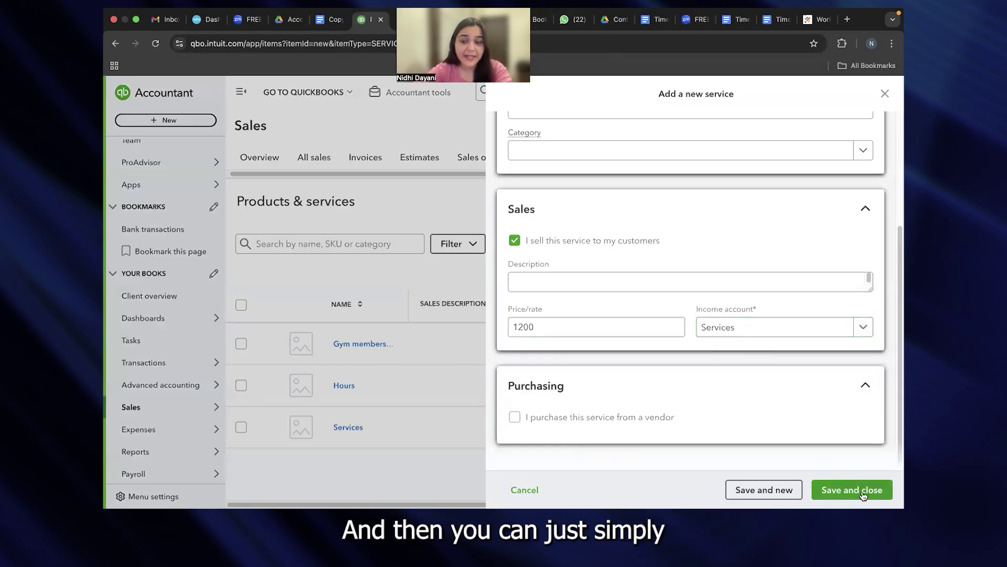
pyautogui.click(844, 490)
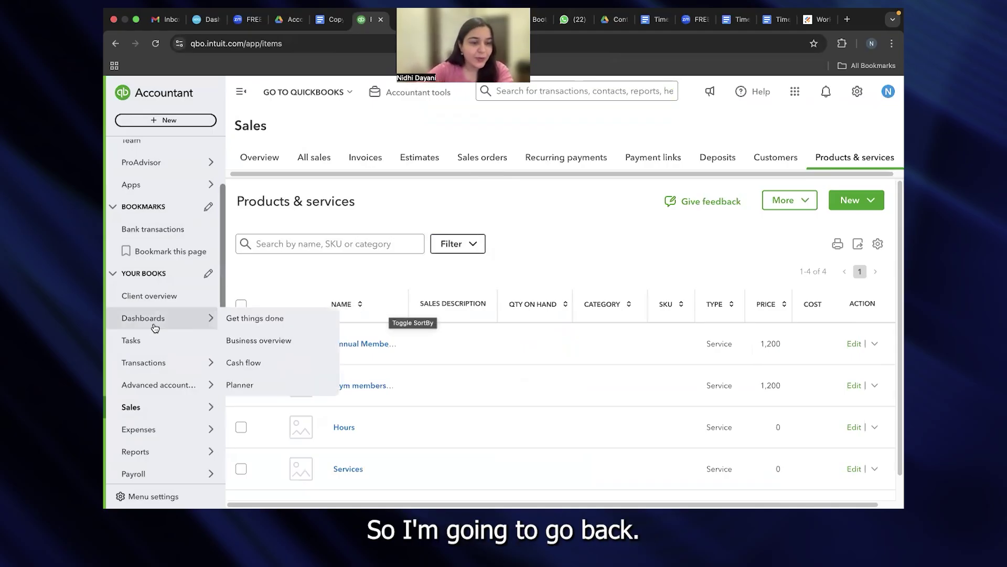
# Step: Go to Advanced accounting > Revenue recognition
pyautogui.moveTo(137, 386)
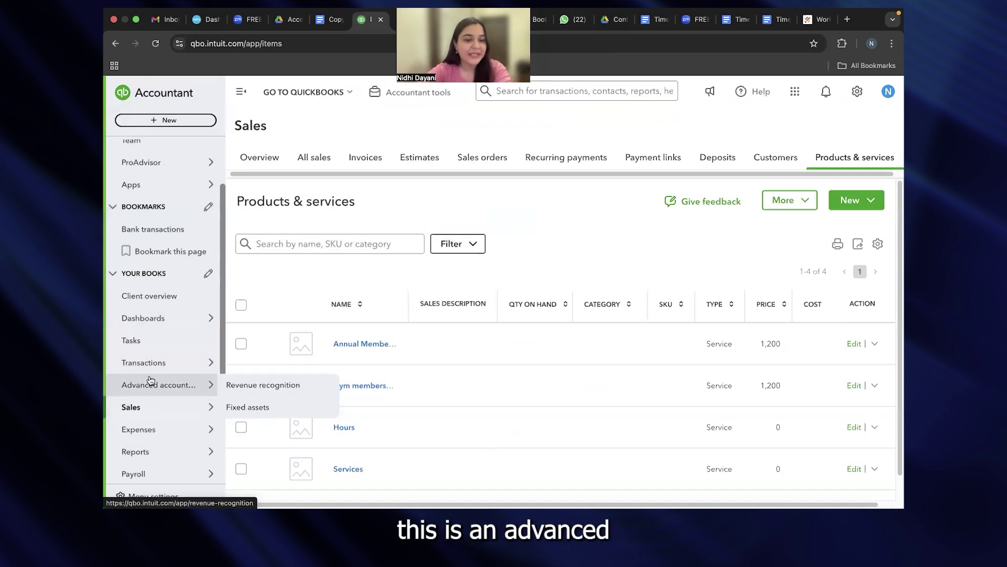
pyautogui.click(248, 387)
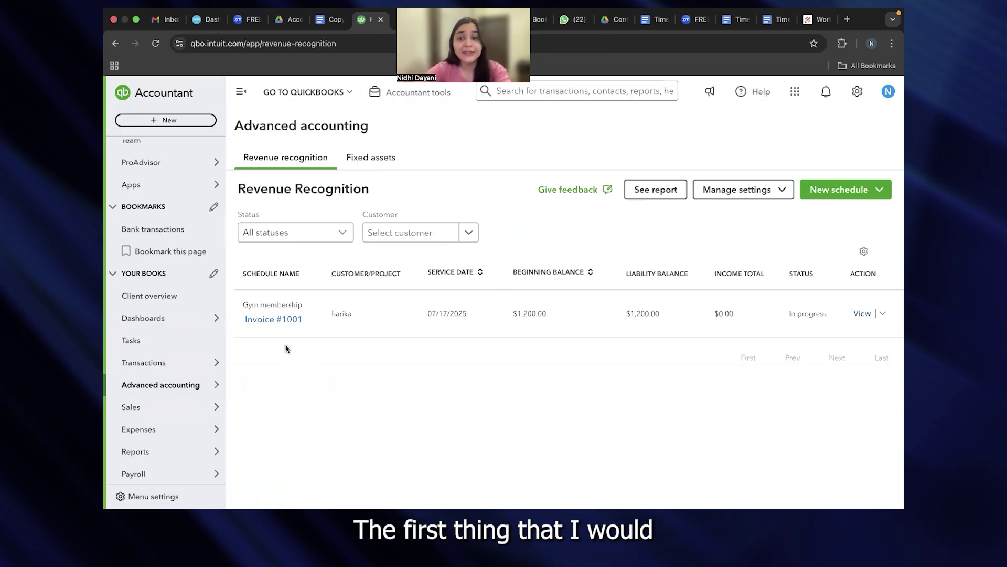
# Step: Open Manage settings > Assign products/services
pyautogui.click(731, 195)
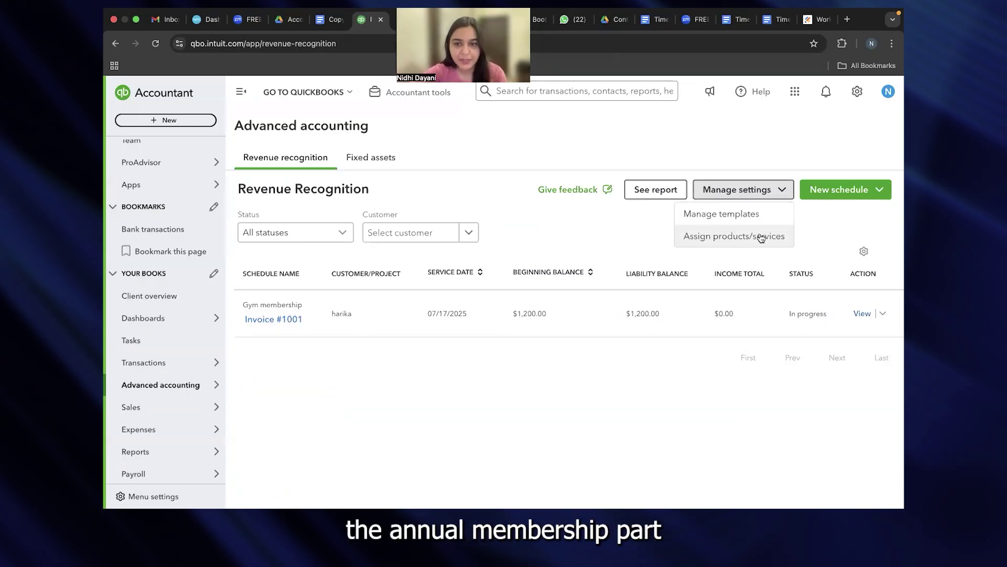
pyautogui.click(760, 237)
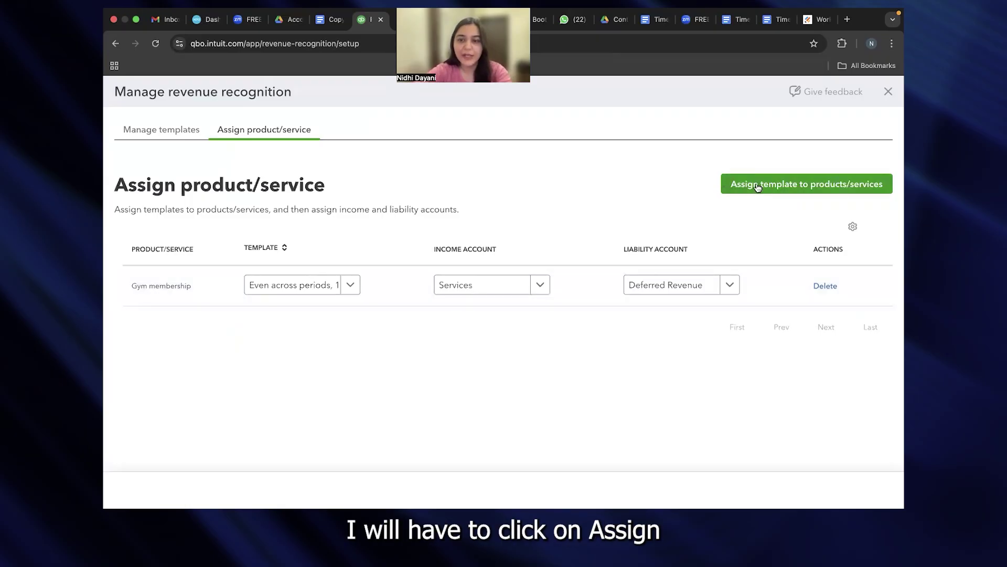
# Step: Map Annual Membership to the 'Even across periods, 12 mos' template and Deferred Revenue, then save
pyautogui.click(777, 188)
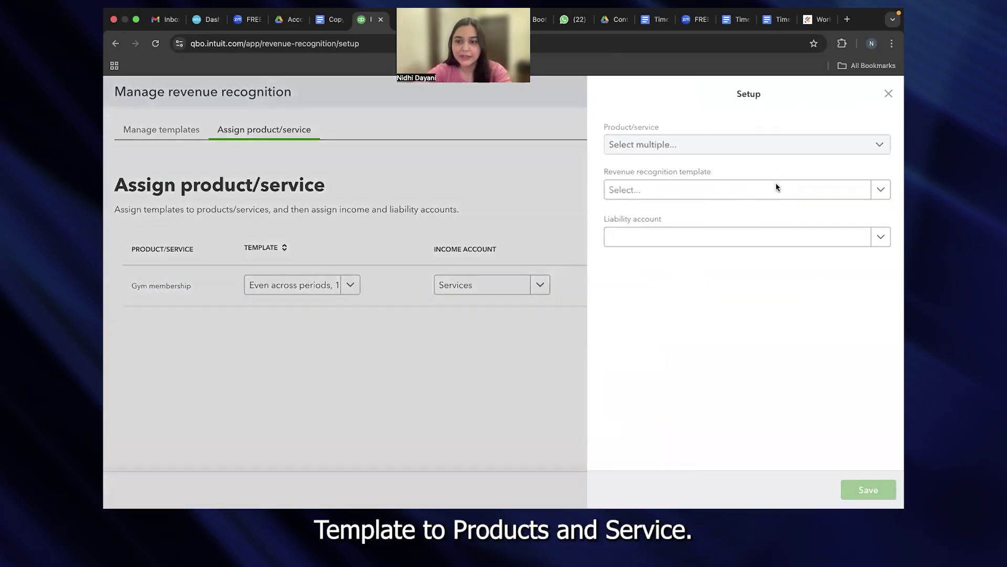
pyautogui.click(875, 144)
pyautogui.write('annu')
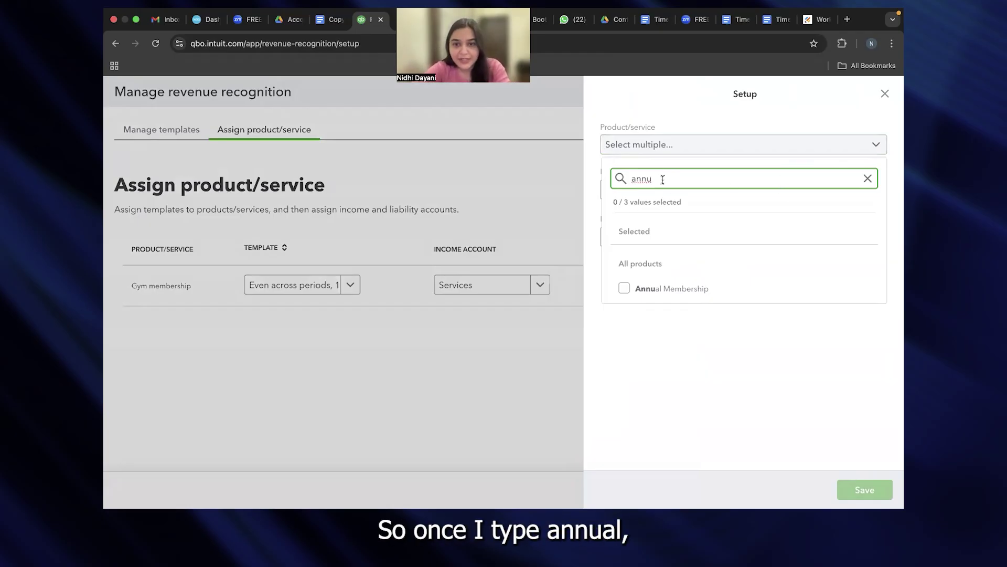
pyautogui.write('al')
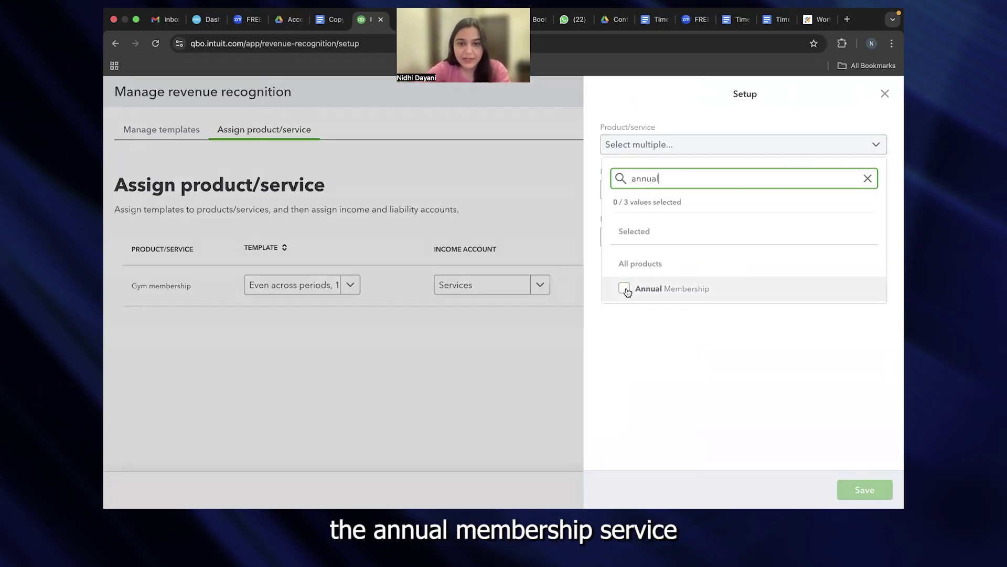
pyautogui.click(624, 288)
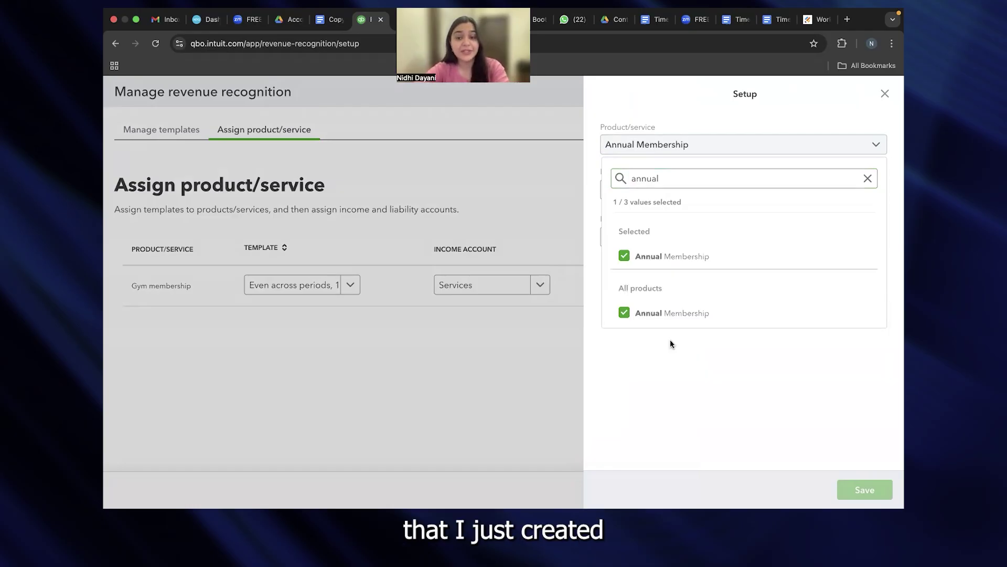
pyautogui.click(682, 381)
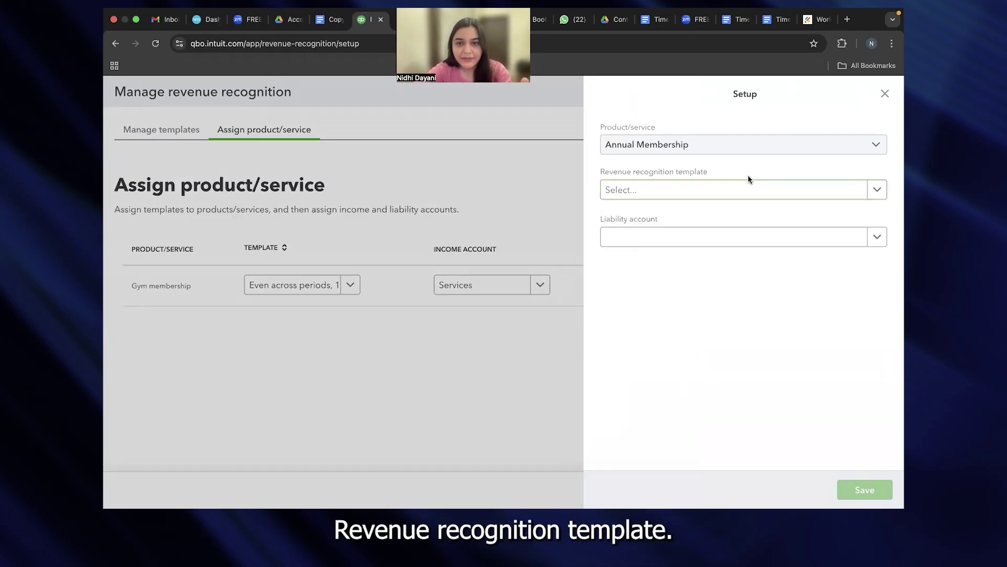
pyautogui.click(878, 190)
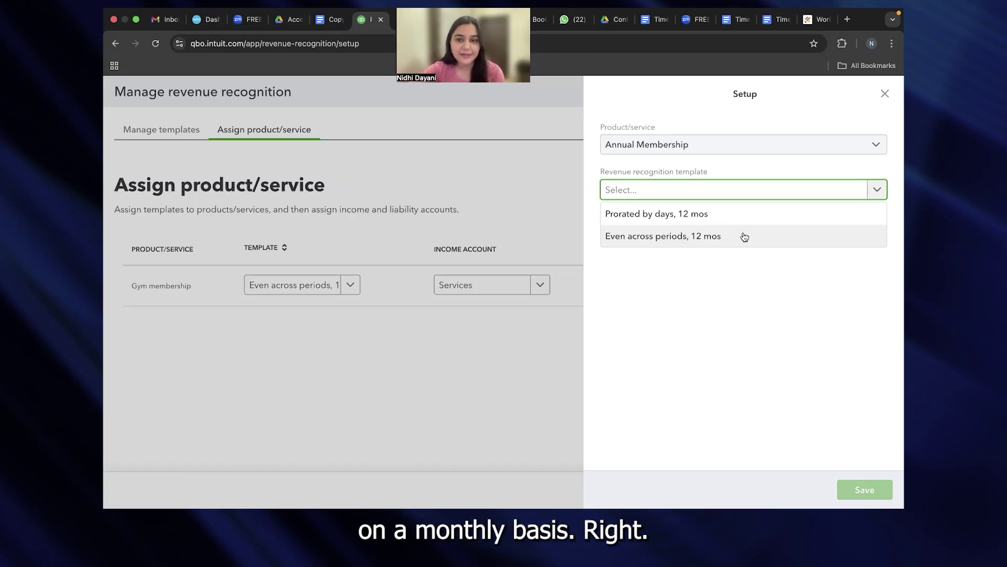
pyautogui.click(770, 234)
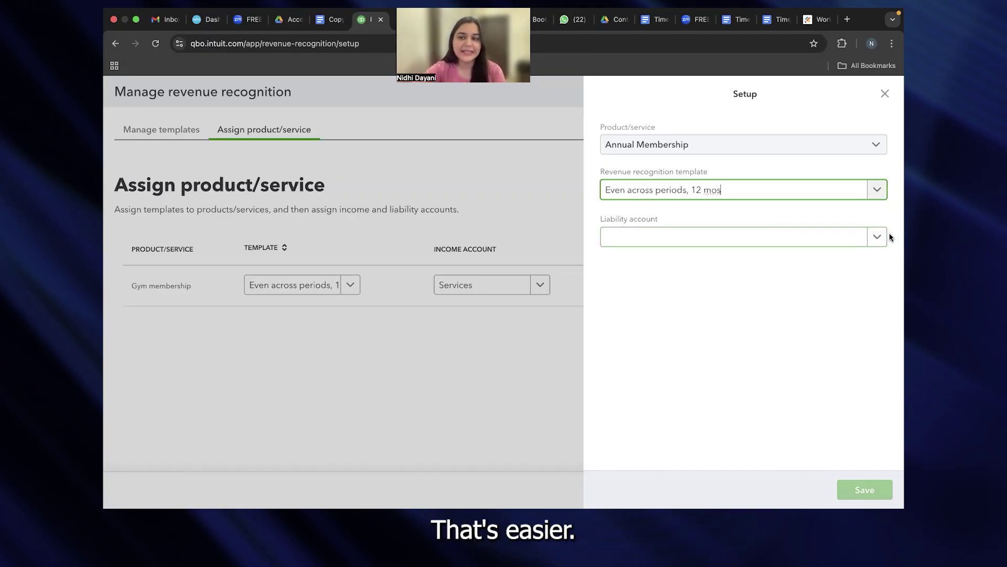
pyautogui.click(877, 236)
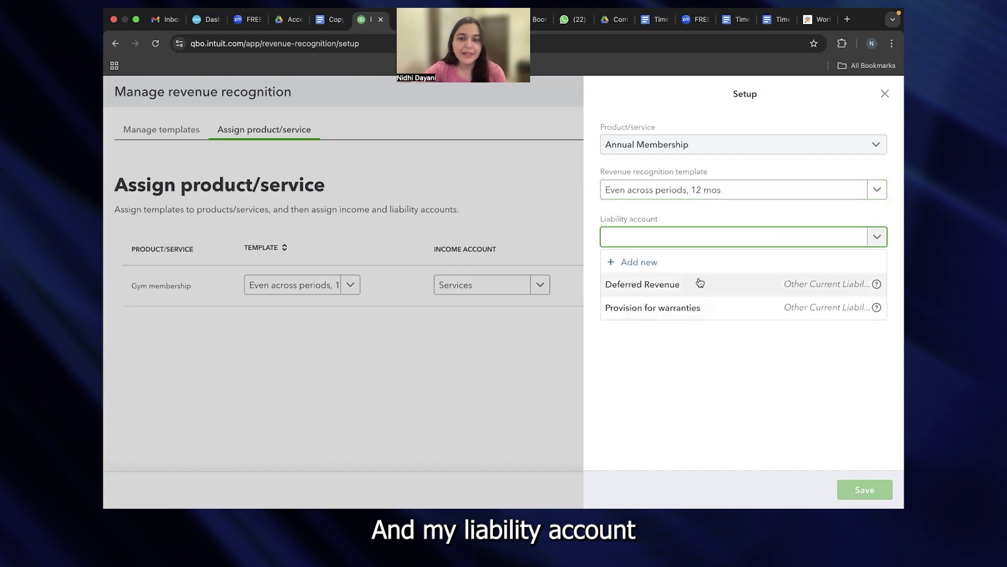
pyautogui.click(719, 286)
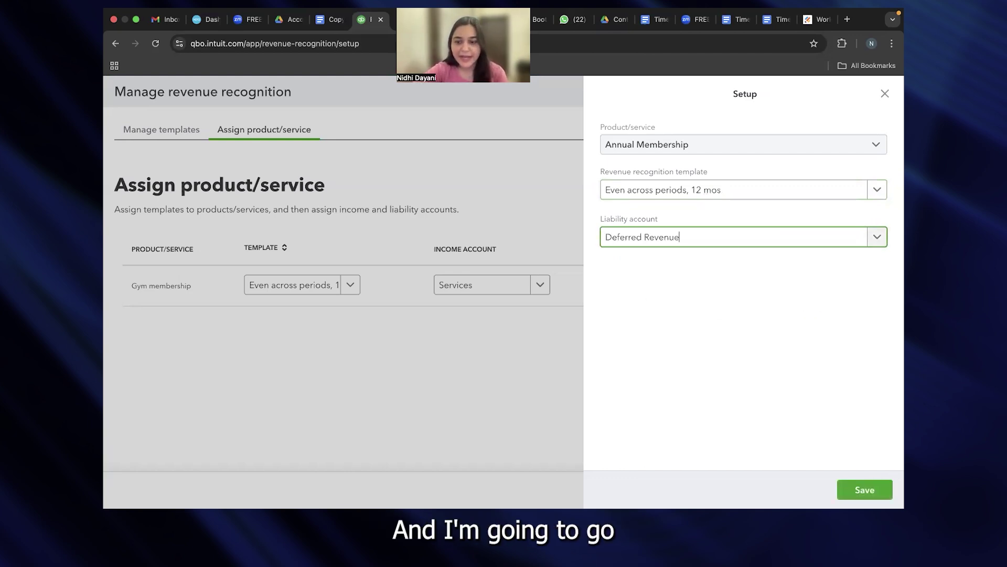
pyautogui.click(867, 491)
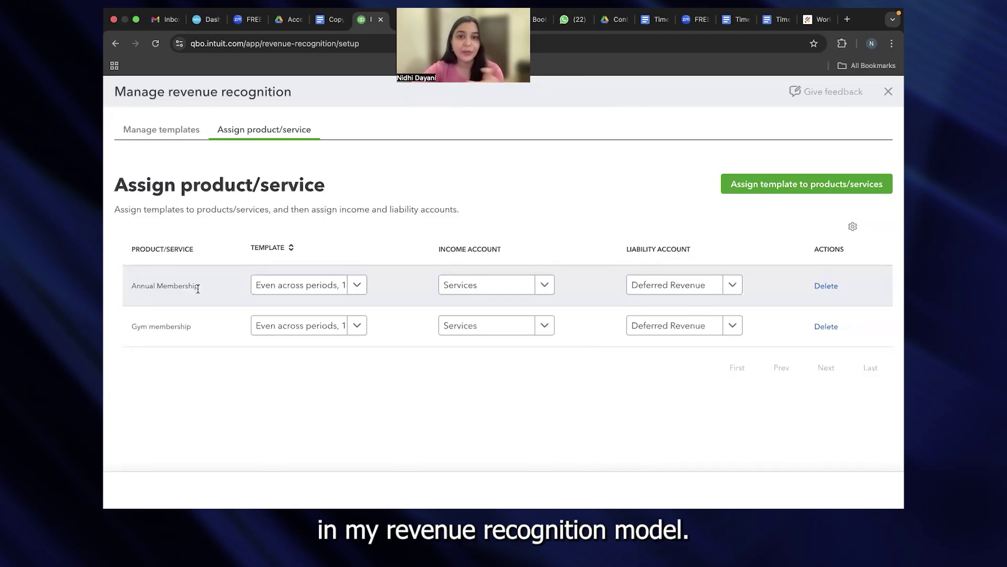
pyautogui.click(115, 45)
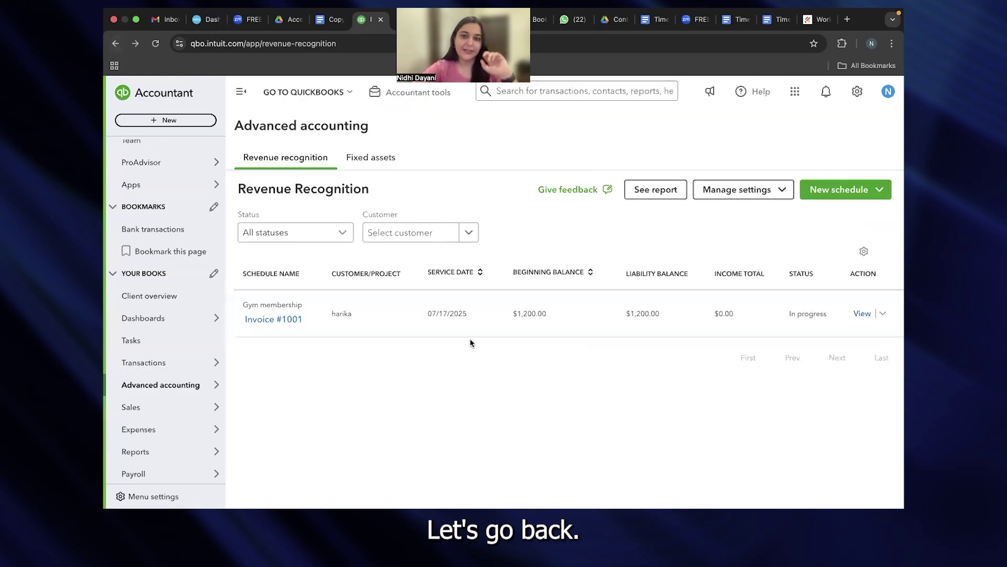
# Step: On Revenue Recognition, choose New schedule > Invoice to open blank invoice 1002
pyautogui.click(115, 43)
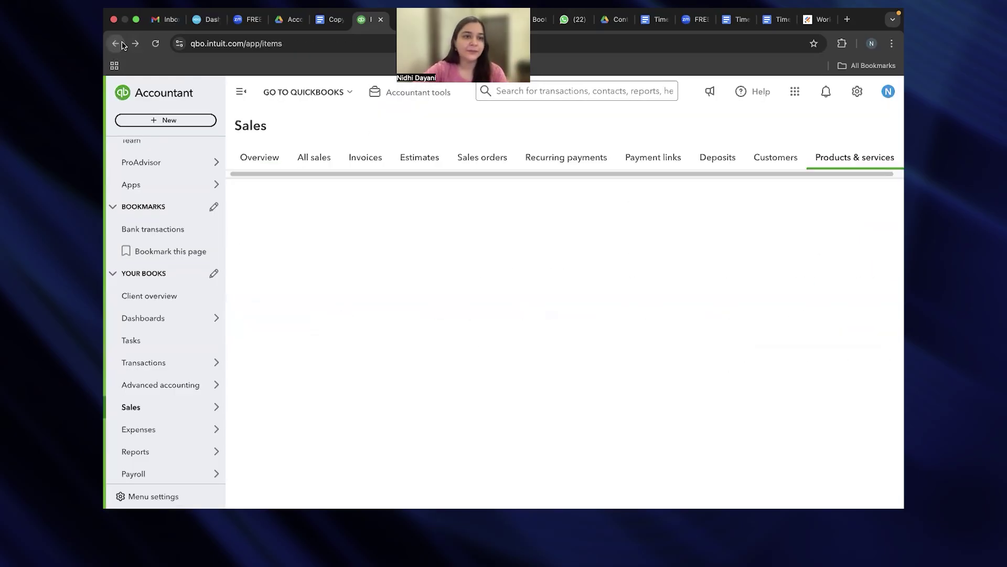
pyautogui.moveTo(223, 388)
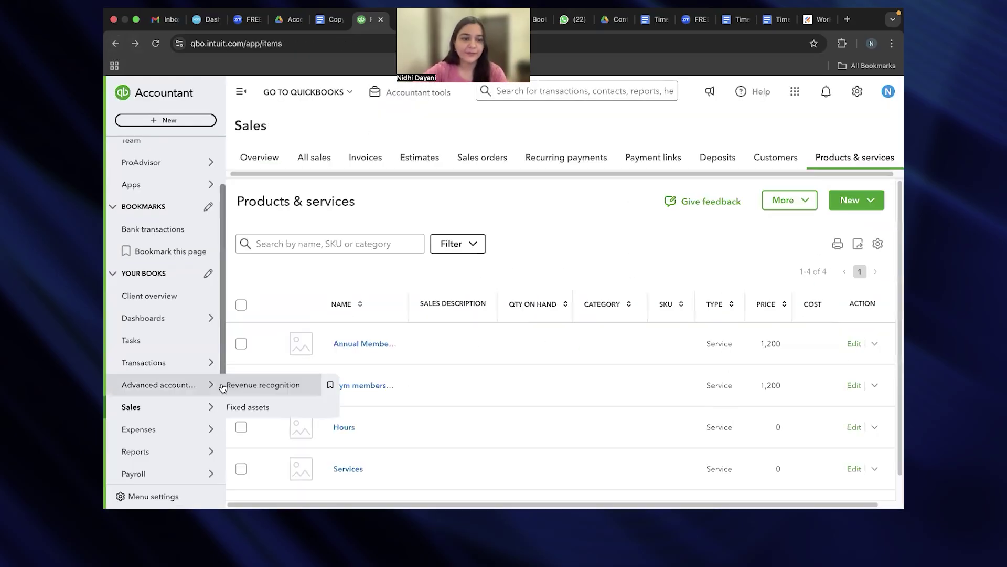
pyautogui.click(265, 385)
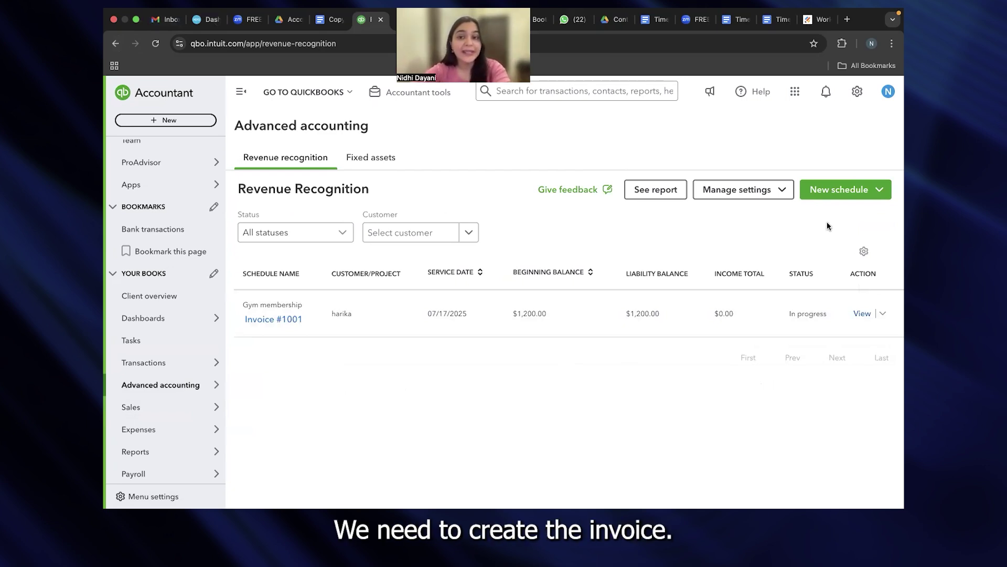
pyautogui.click(842, 194)
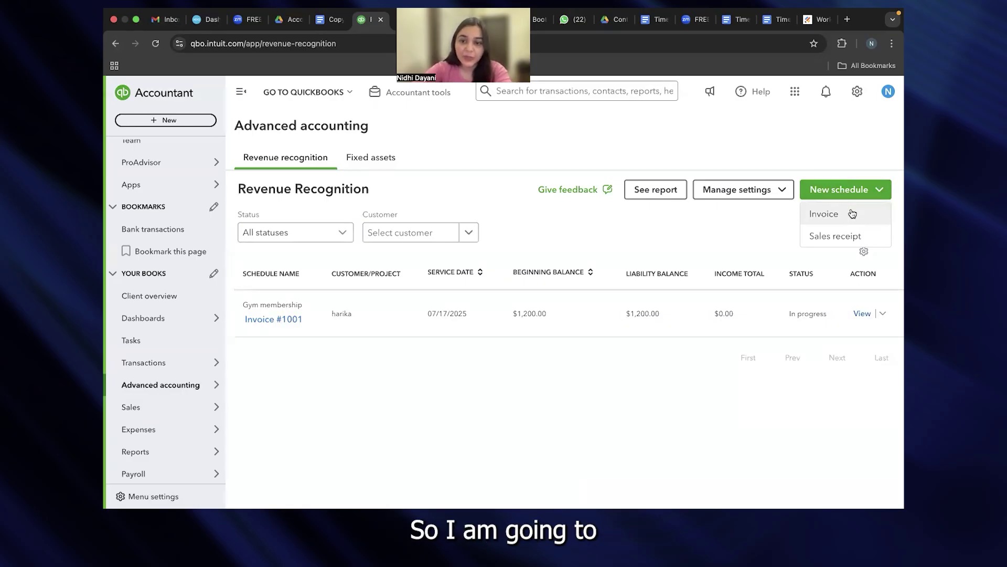
pyautogui.click(851, 213)
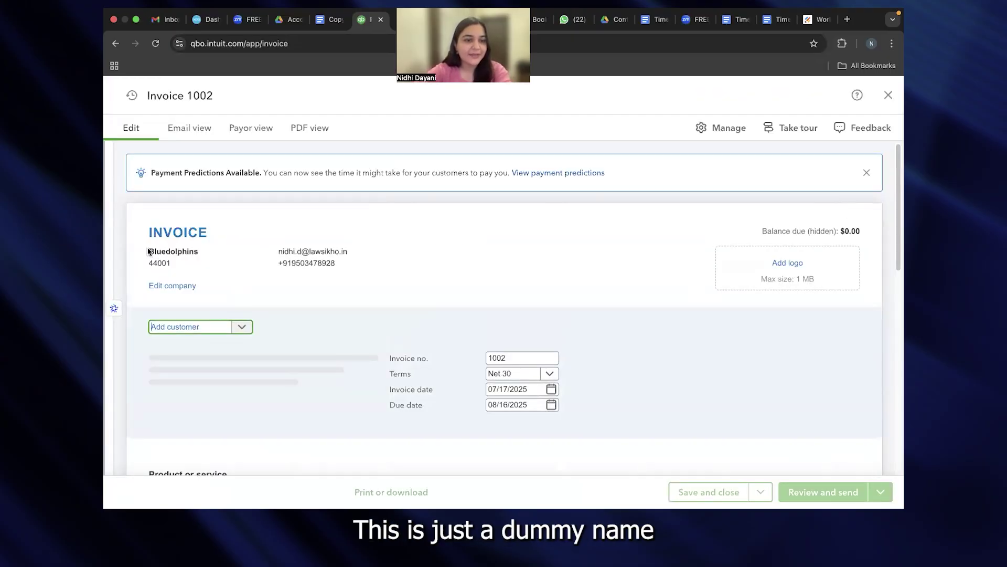
# Step: Add a new customer from the invoice's customer field by entering their first name
pyautogui.moveTo(148, 251); pyautogui.dragTo(218, 246)
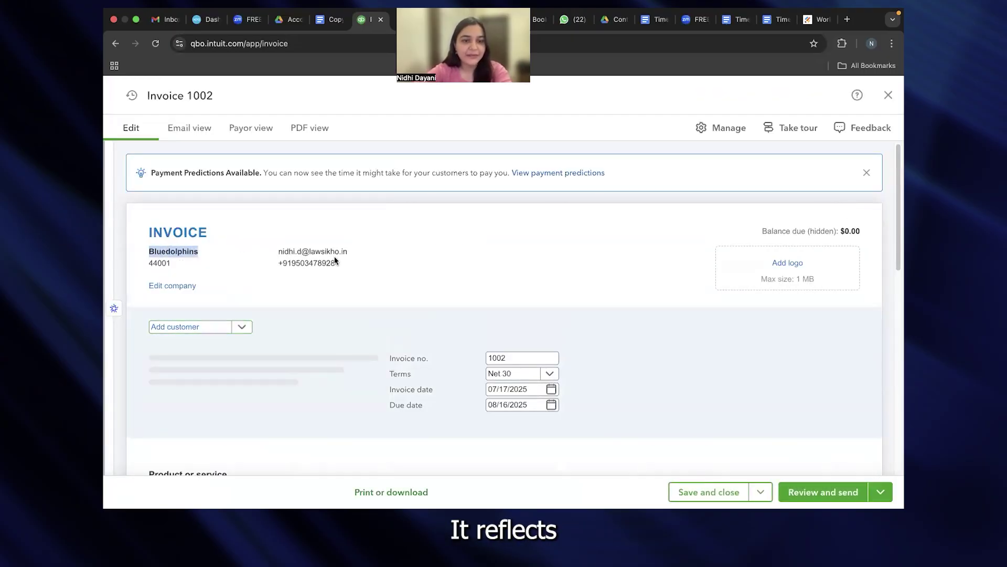
pyautogui.scroll(-3, 348, 280)
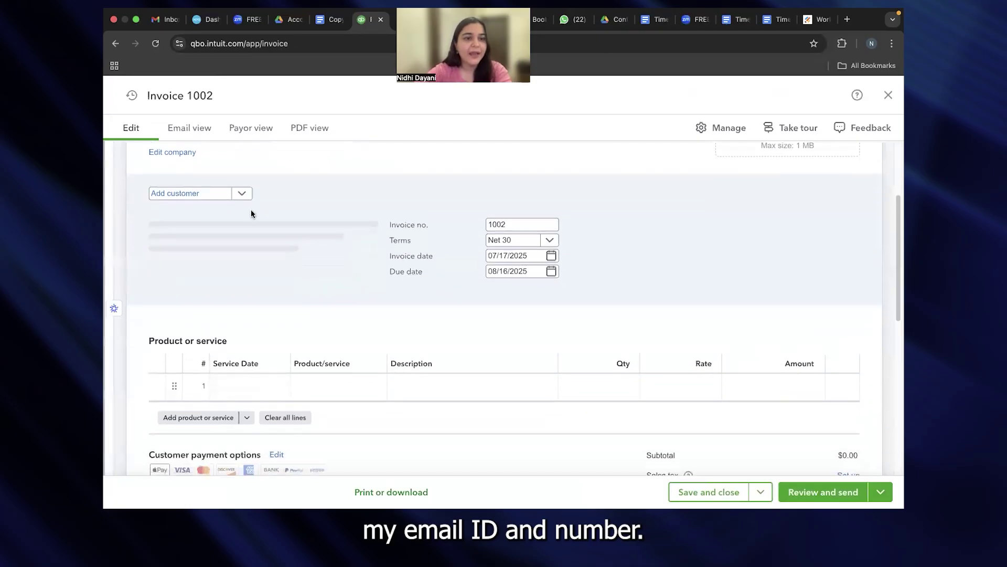
pyautogui.click(219, 194)
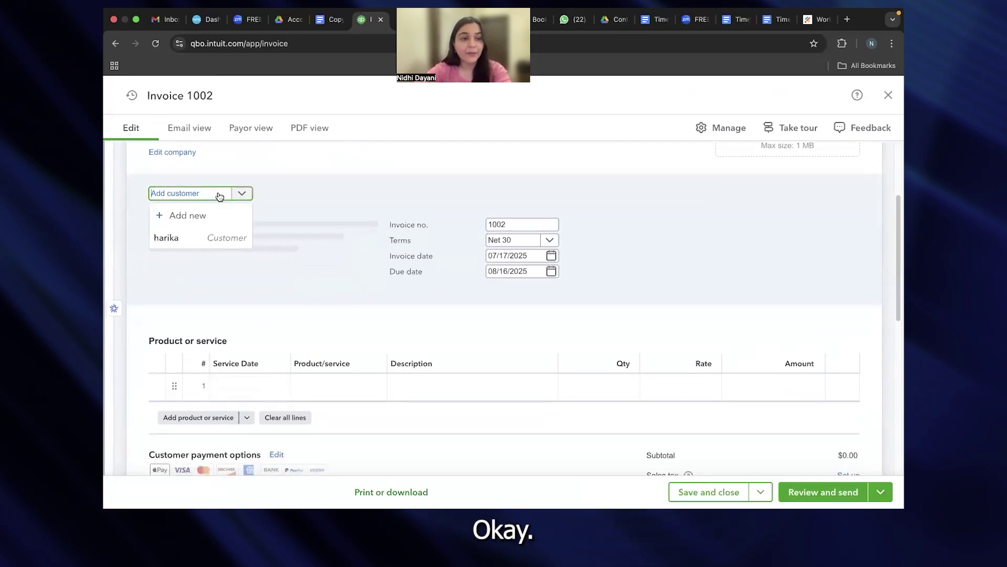
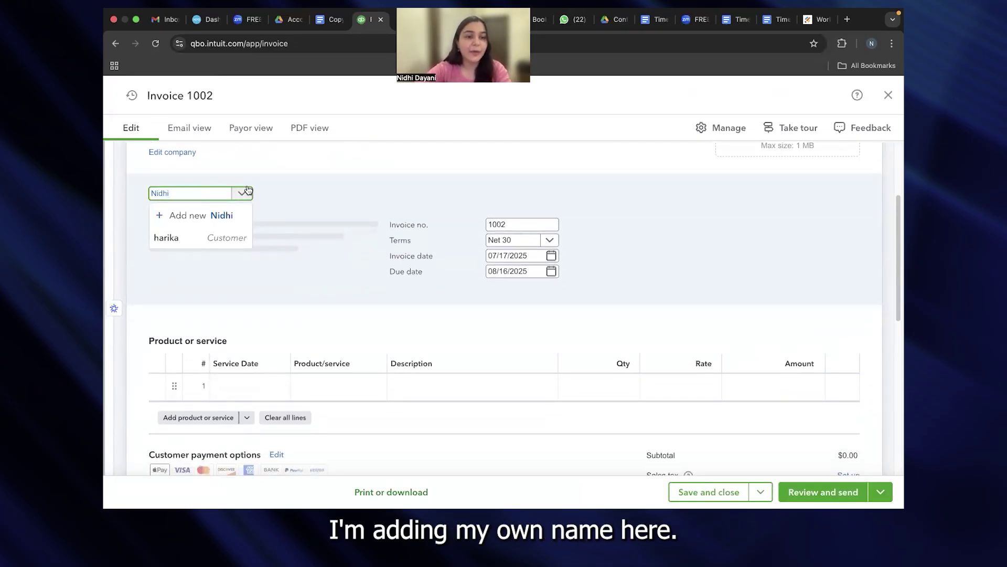
pyautogui.press('Return')
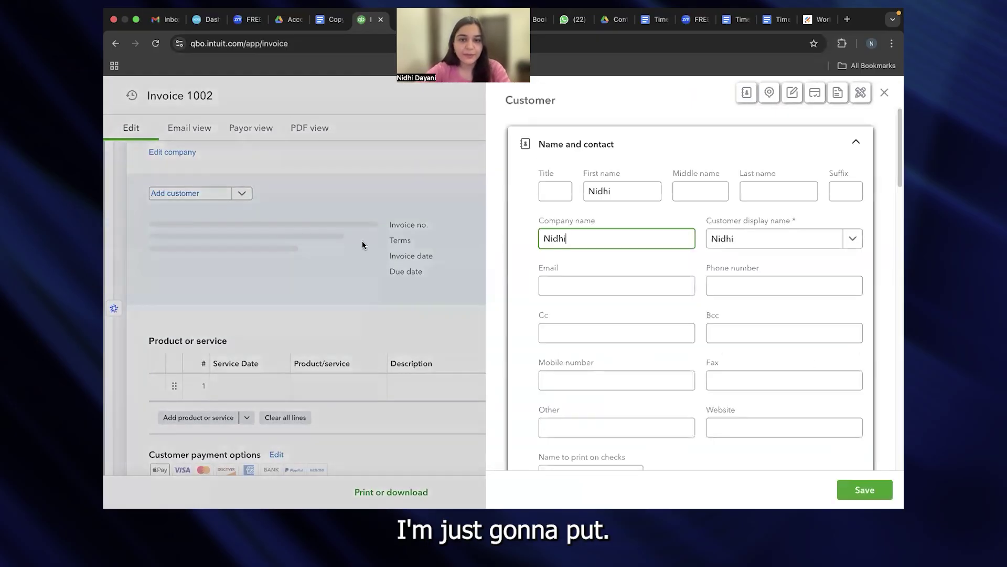
# Step: Fill in the new customer's last name and e-mail address, then save the customer
pyautogui.click(771, 191)
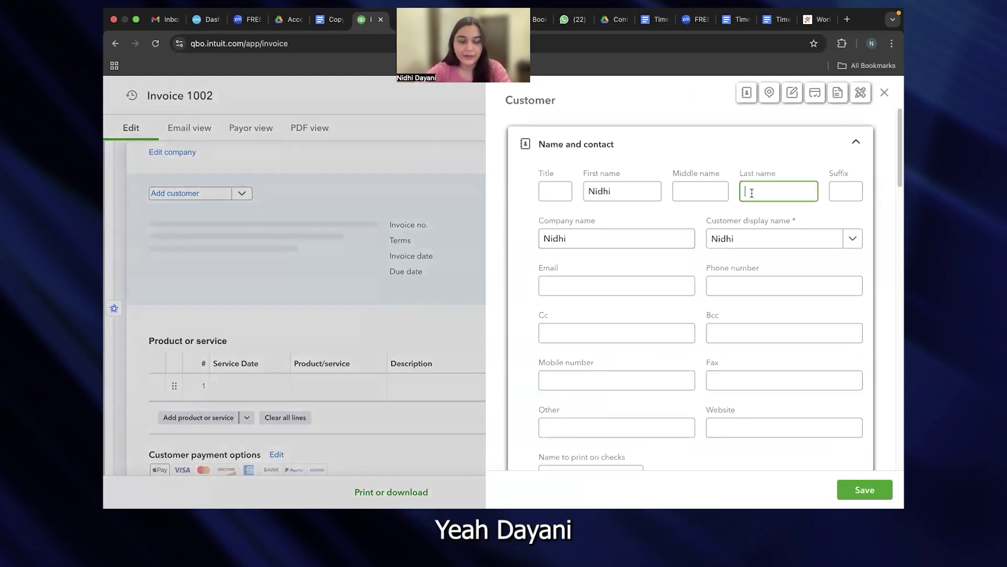
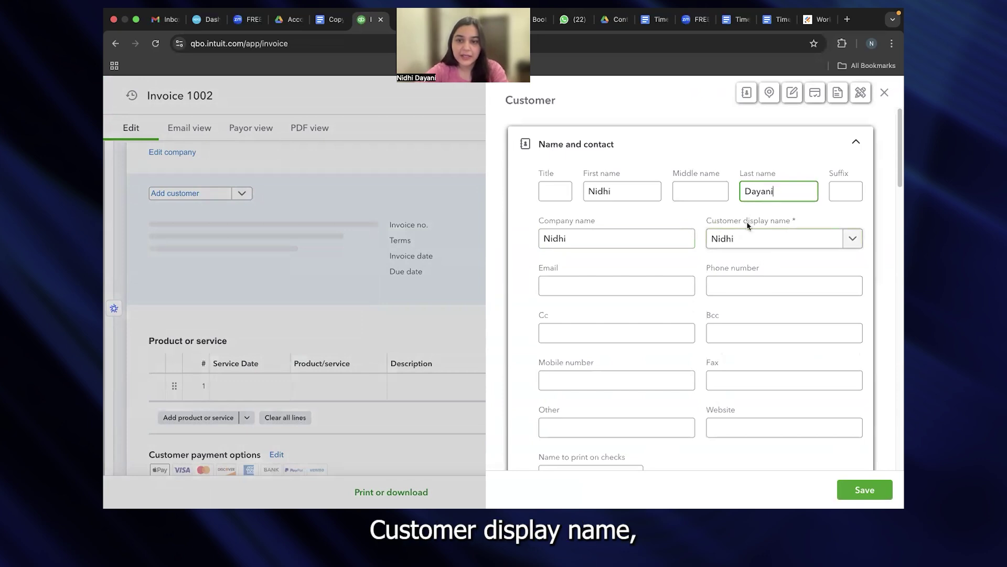
pyautogui.scroll(-3, 676, 283)
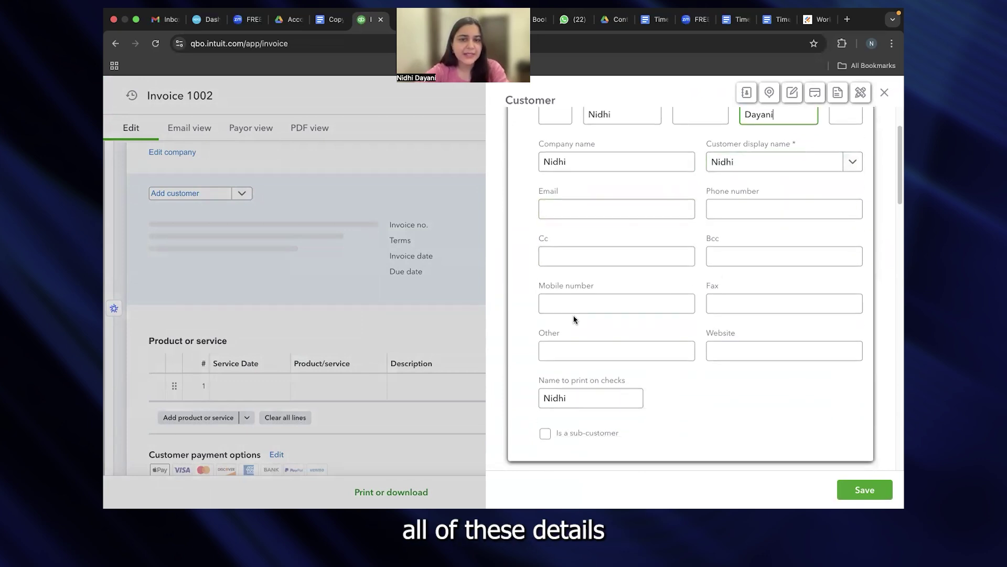
pyautogui.click(585, 208)
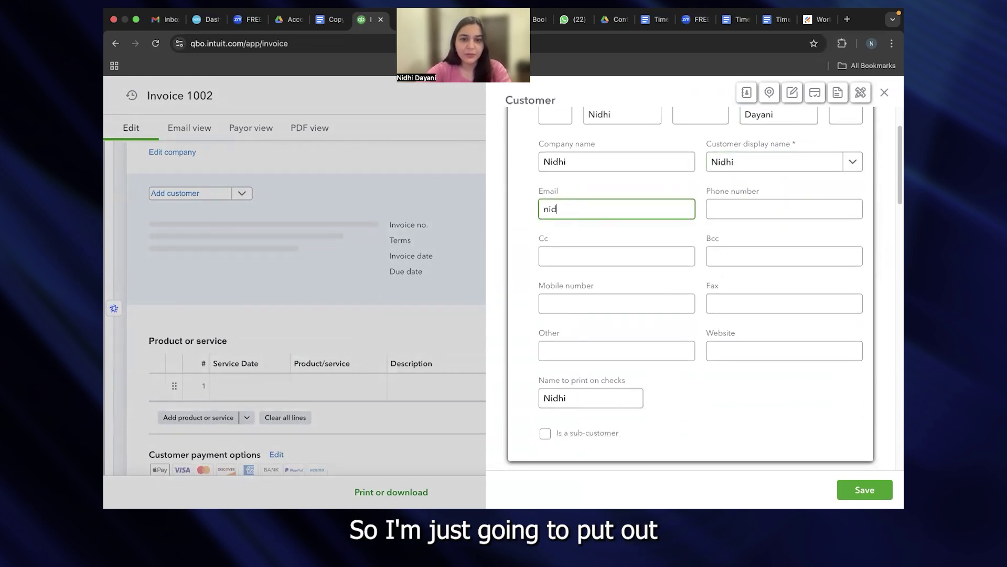
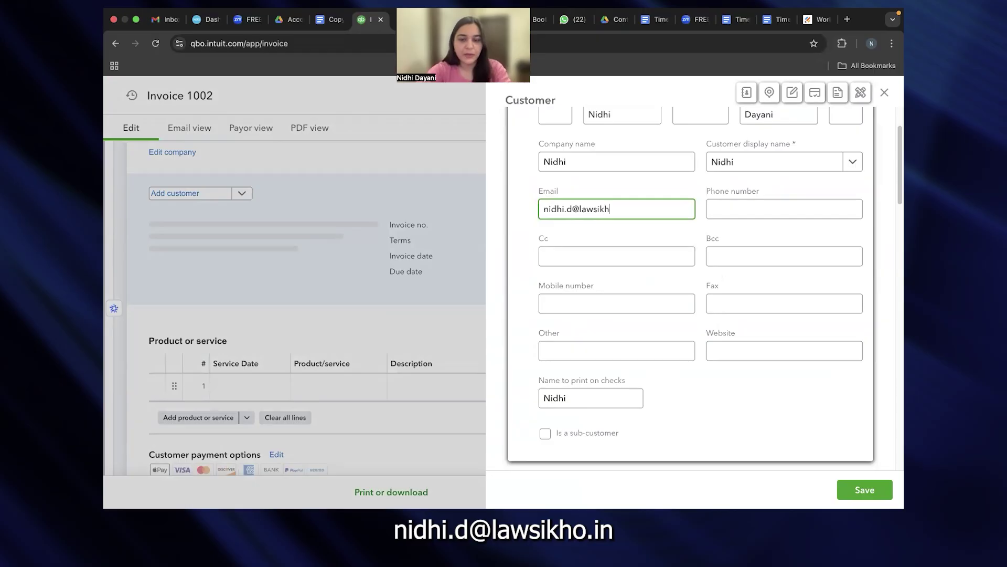
pyautogui.press('Tab')
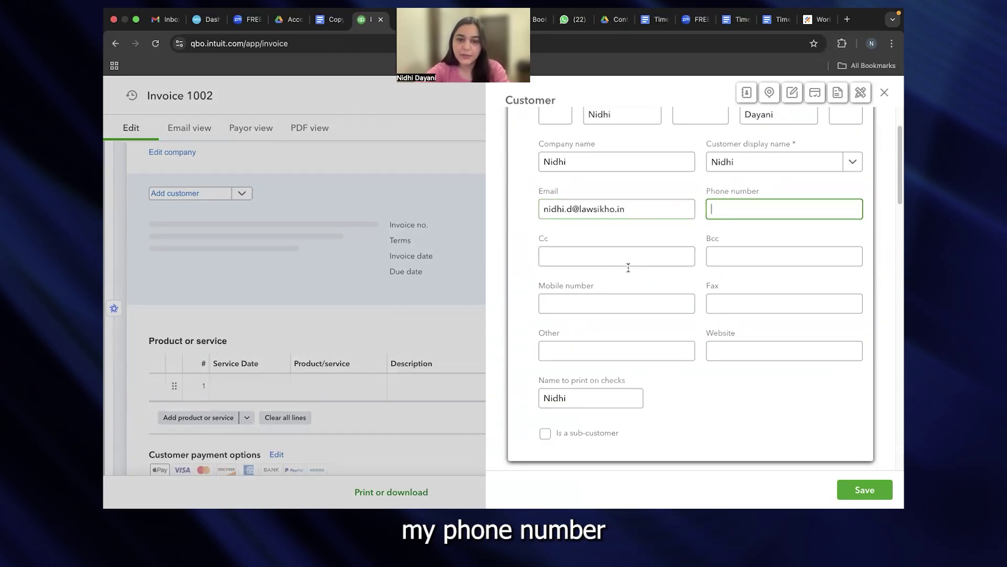
pyautogui.scroll(-2, 701, 271)
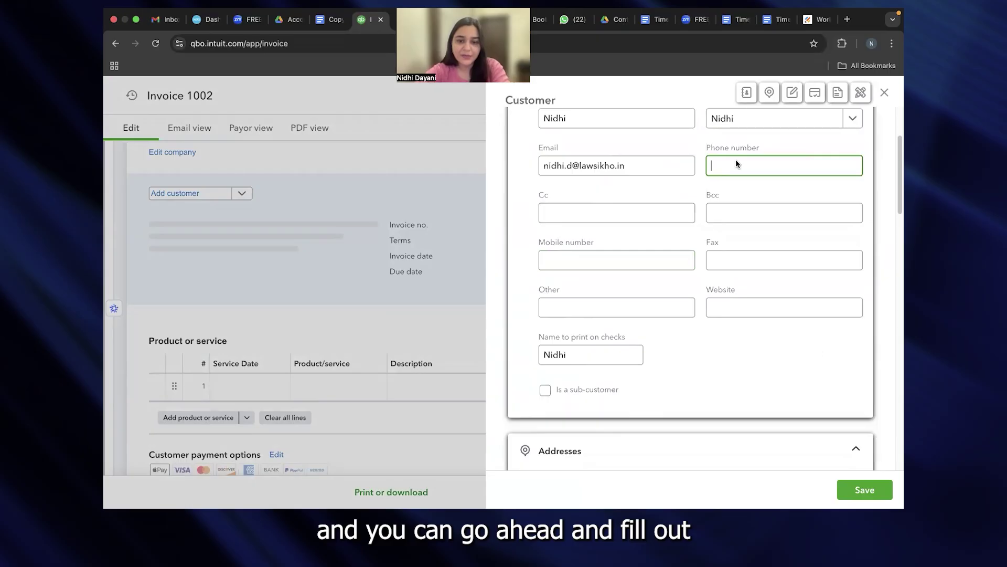
pyautogui.scroll(-6, 670, 387)
pyautogui.scroll(-9, 566, 334)
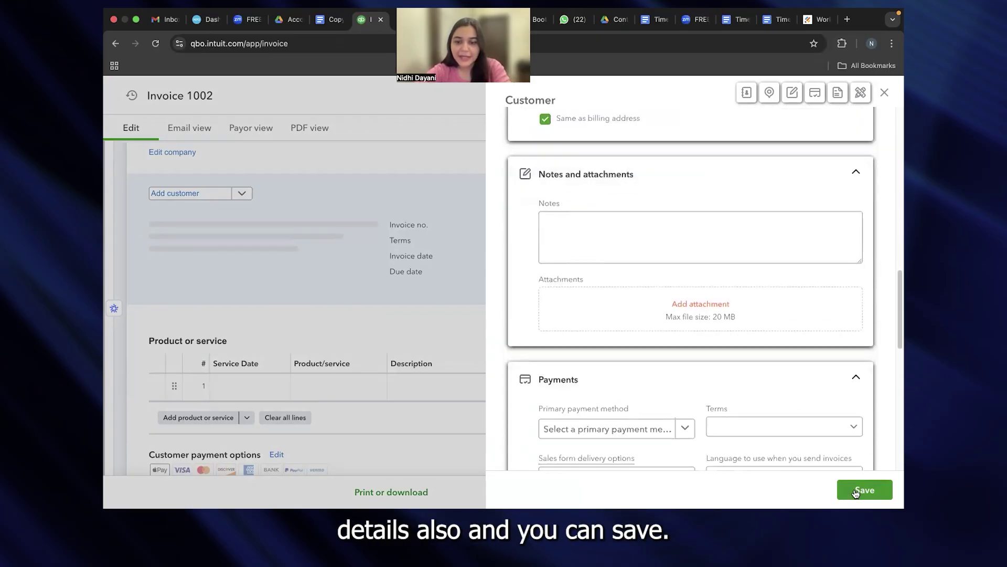
pyautogui.scroll(-5, 785, 393)
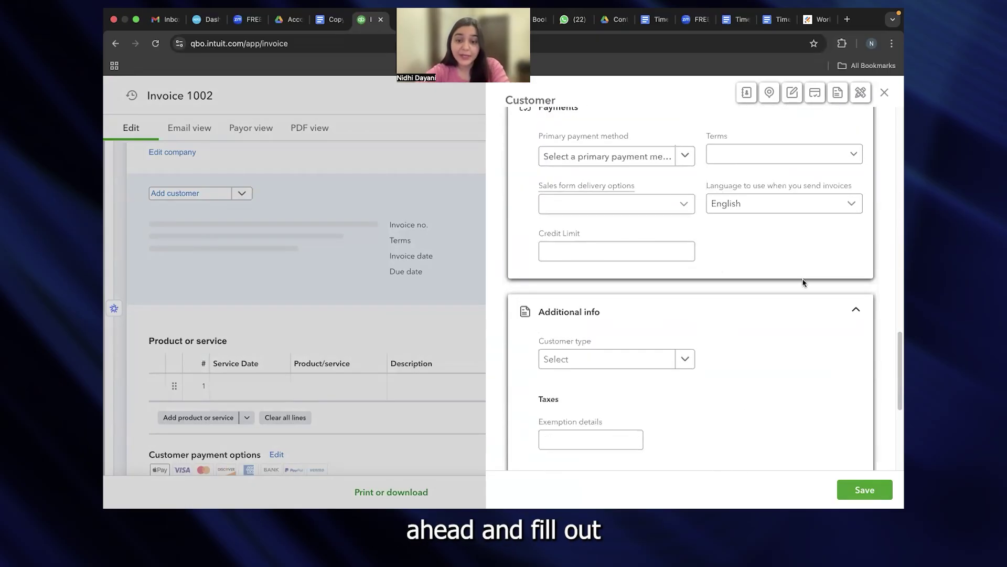
pyautogui.scroll(-3, 800, 272)
pyautogui.click(873, 491)
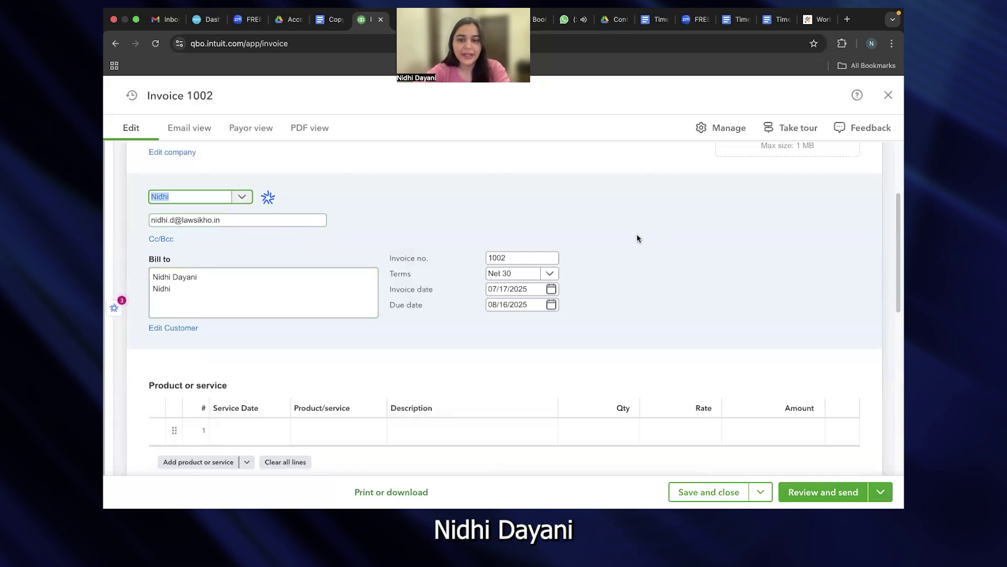
pyautogui.scroll(-1, 637, 236)
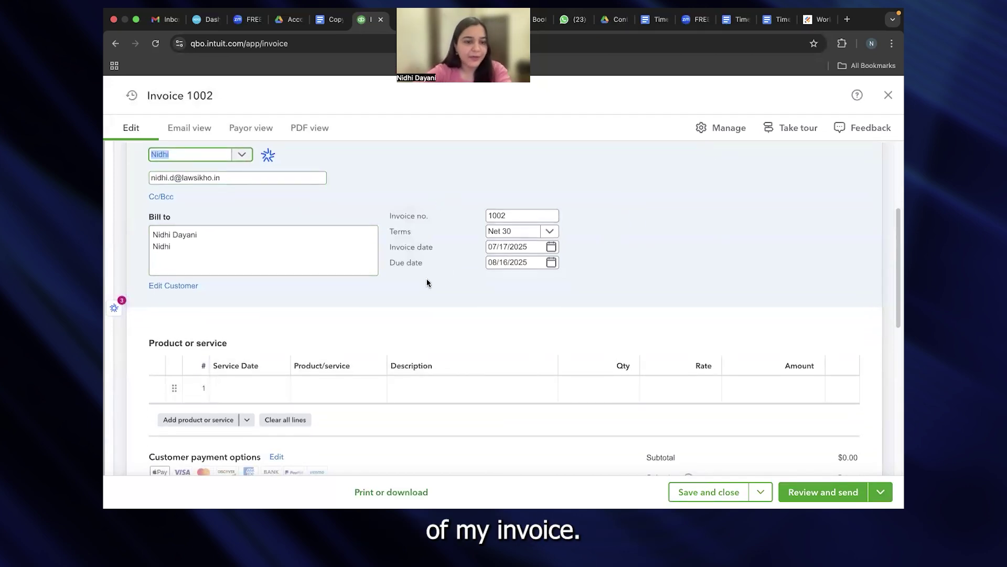
pyautogui.scroll(-2, 427, 284)
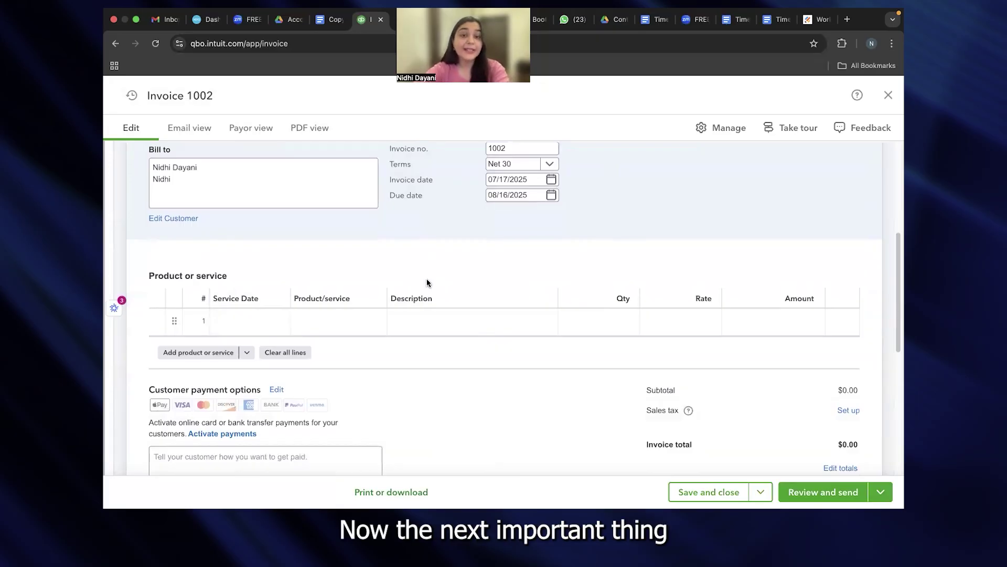
# Step: Set invoice line 1 to service date 07/17/2025 and product Annual Membership
pyautogui.click(251, 319)
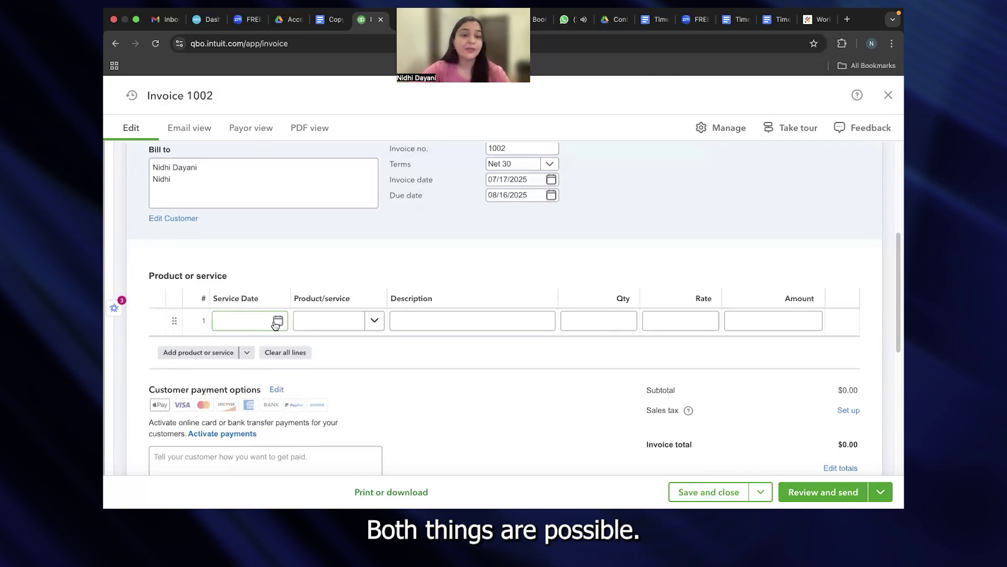
pyautogui.click(276, 322)
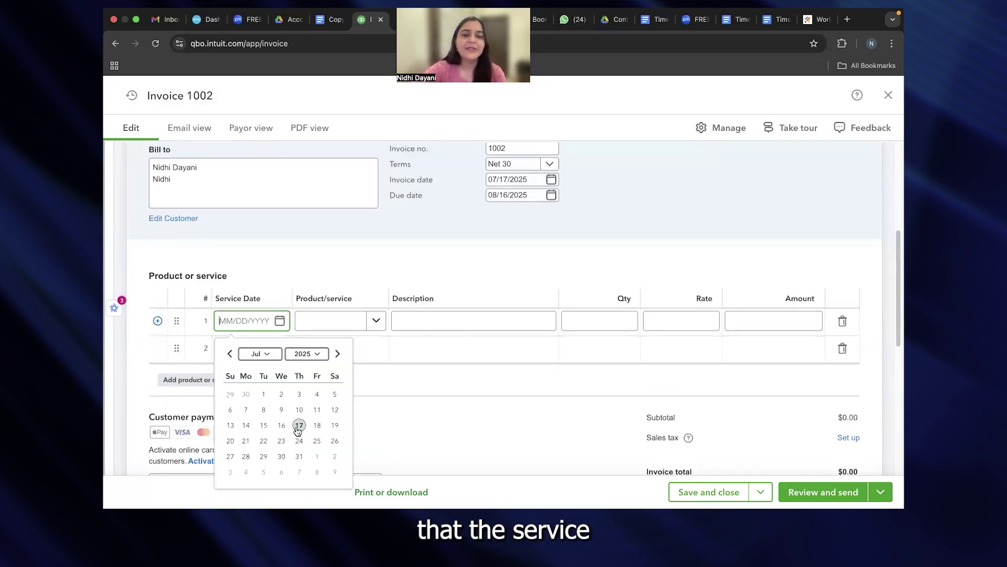
pyautogui.click(298, 425)
pyautogui.click(375, 326)
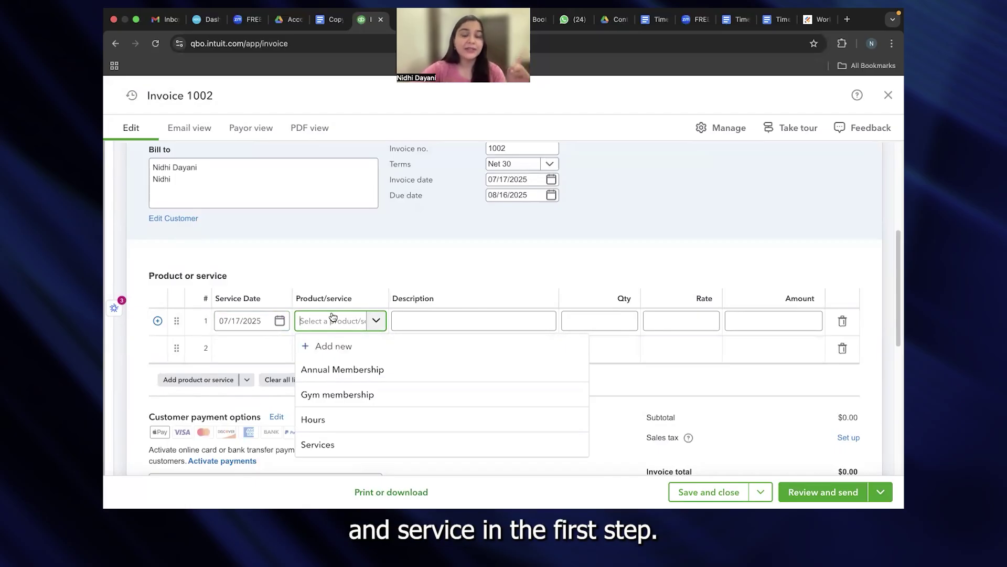
pyautogui.click(369, 374)
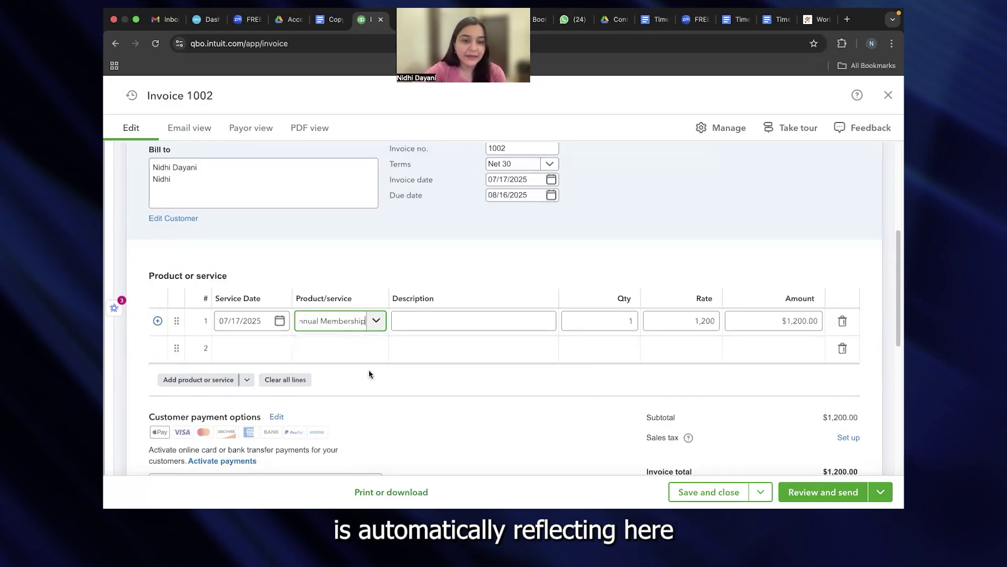
# Step: Enter 'Annual membership' as the line description, correcting the typo
pyautogui.click(423, 321)
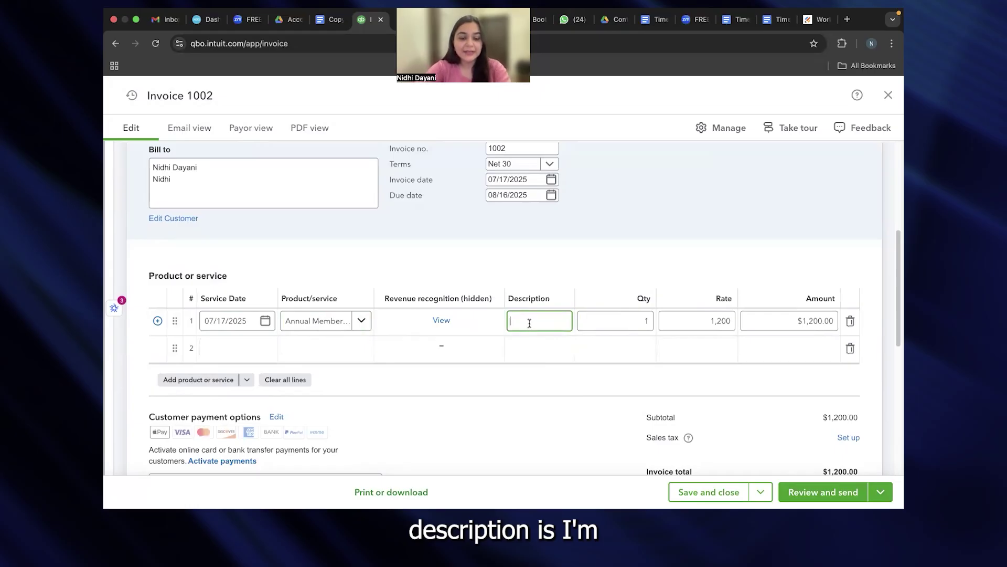
pyautogui.write('Anuual Membe')
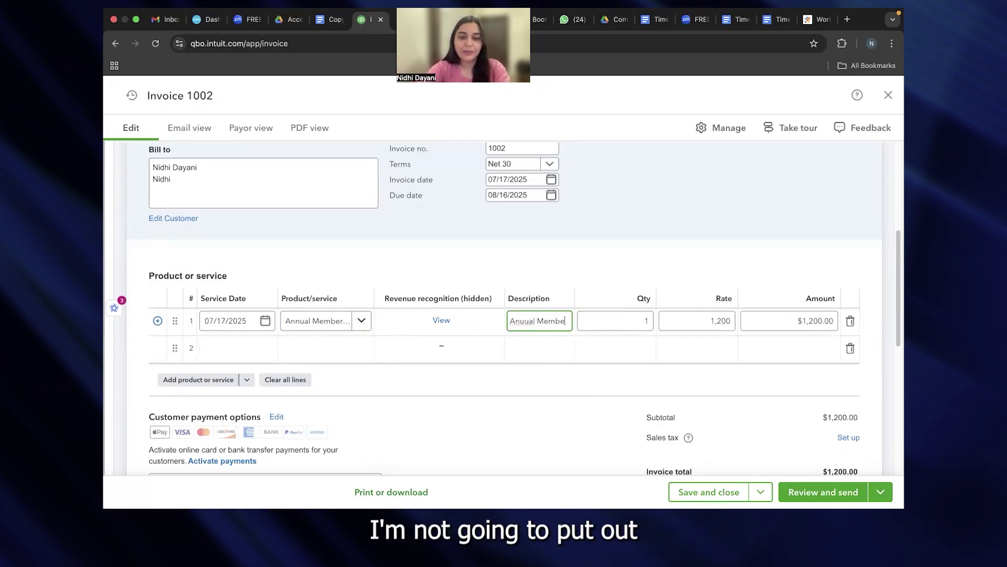
pyautogui.press('BackSpace')
pyautogui.press('BackSpace')
pyautogui.press('BackSpace')
pyautogui.press('BackSpace')
pyautogui.press('BackSpace')
pyautogui.press('BackSpace')
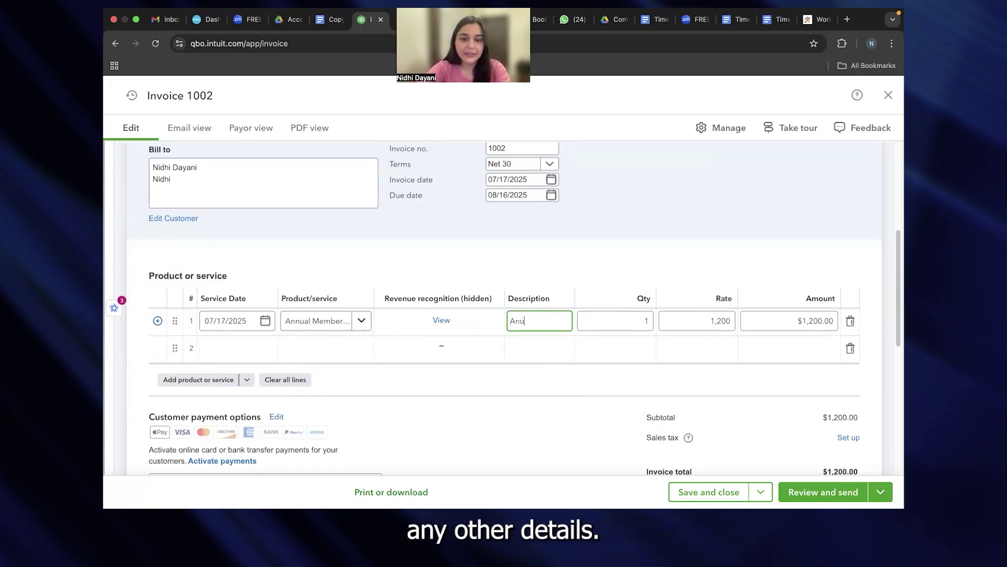
pyautogui.press('BackSpace')
pyautogui.write('nual me')
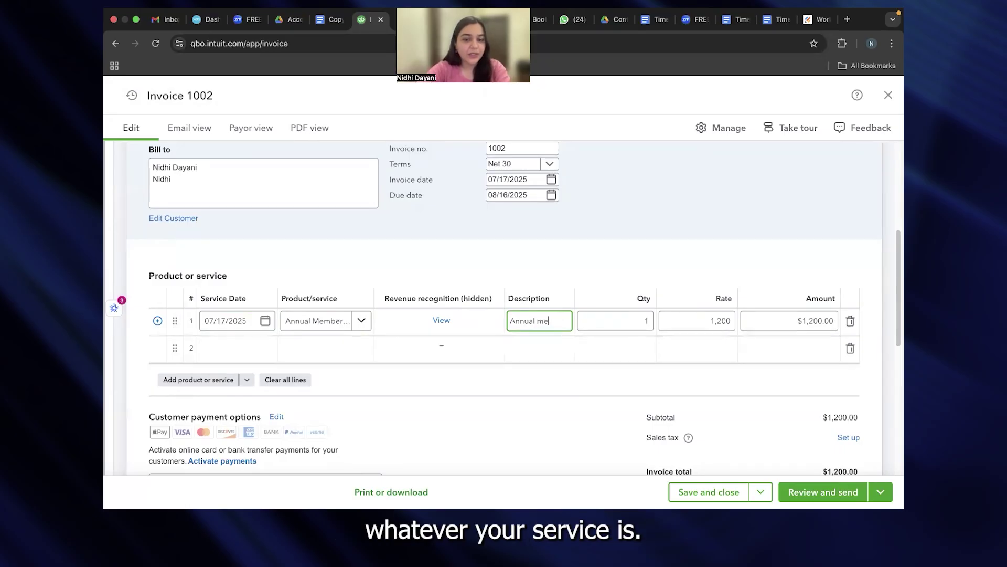
pyautogui.write('mbership')
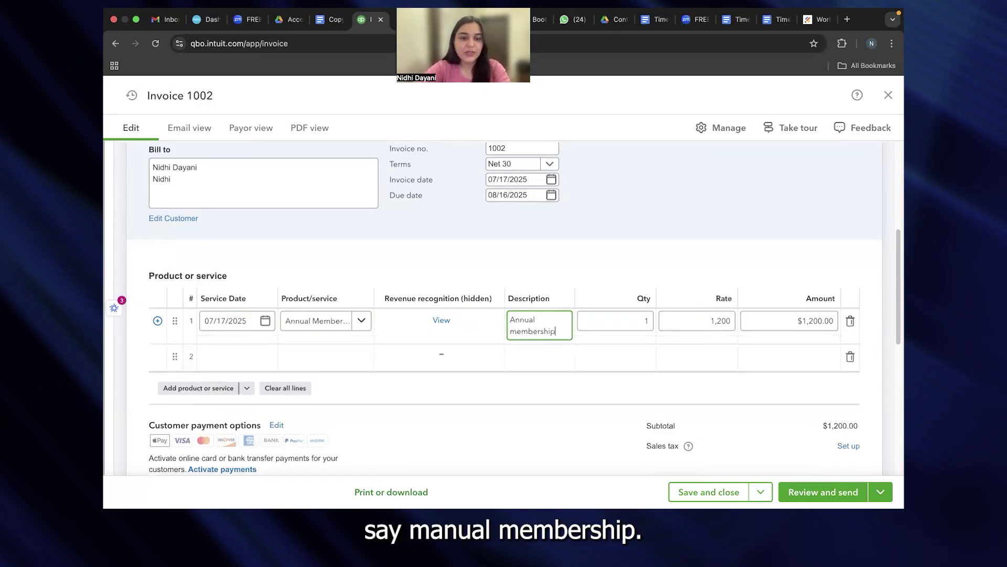
pyautogui.scroll(-5, 481, 434)
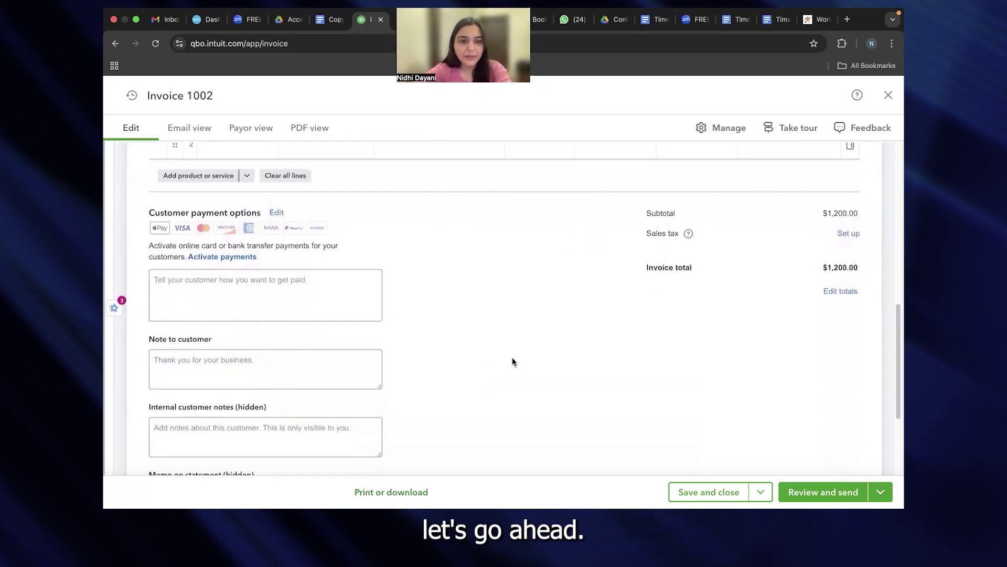
pyautogui.scroll(-4, 530, 362)
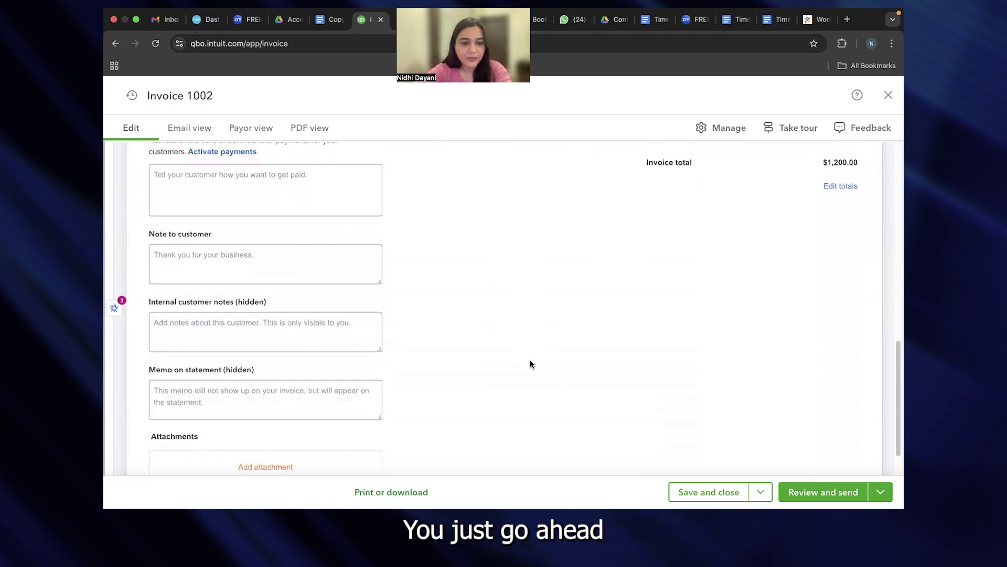
pyautogui.scroll(12, 530, 360)
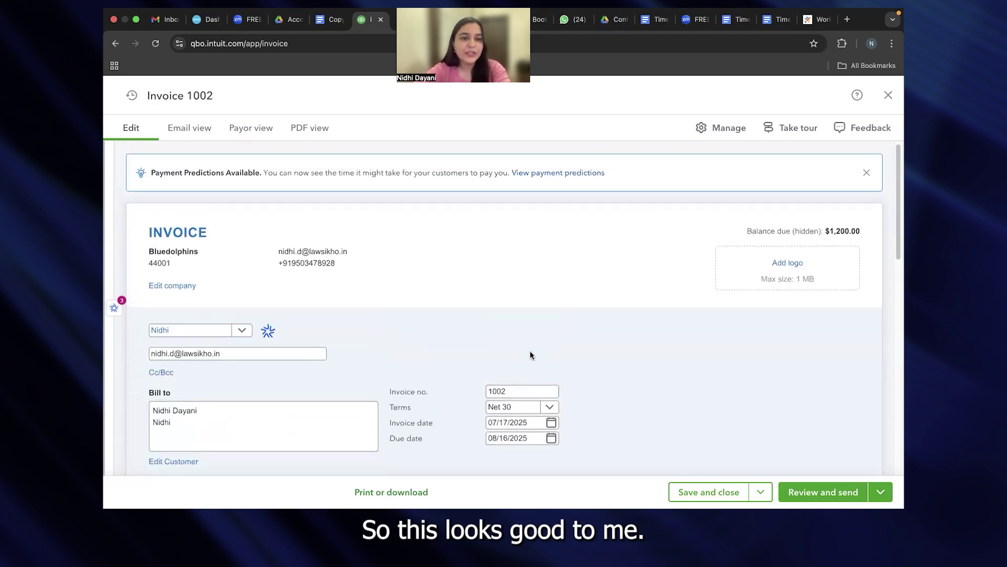
# Step: In the invoice's Manage > Customization settings, make sure the Service date toggle is on
pyautogui.scroll(-3, 625, 267)
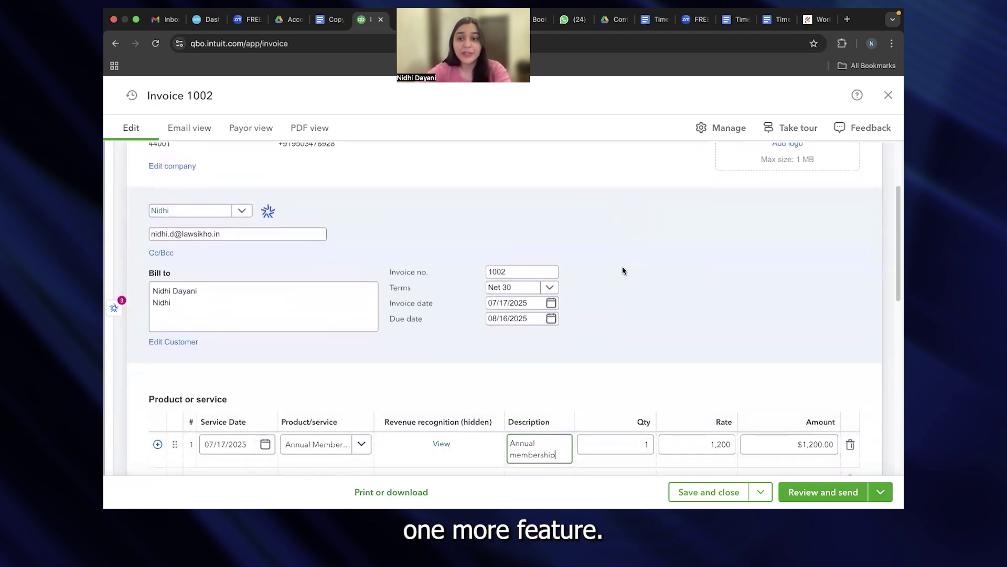
pyautogui.scroll(-1, 524, 367)
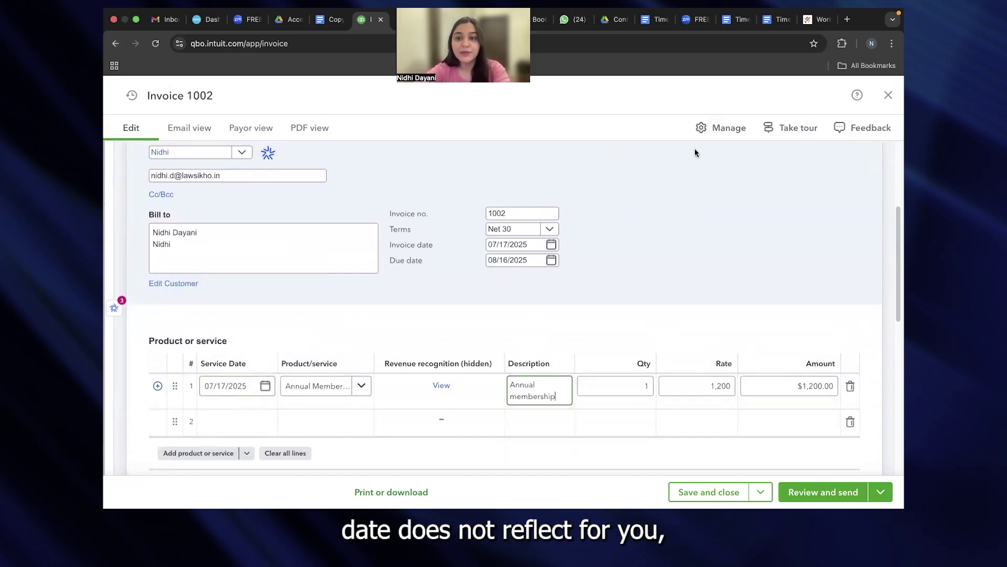
pyautogui.click(710, 128)
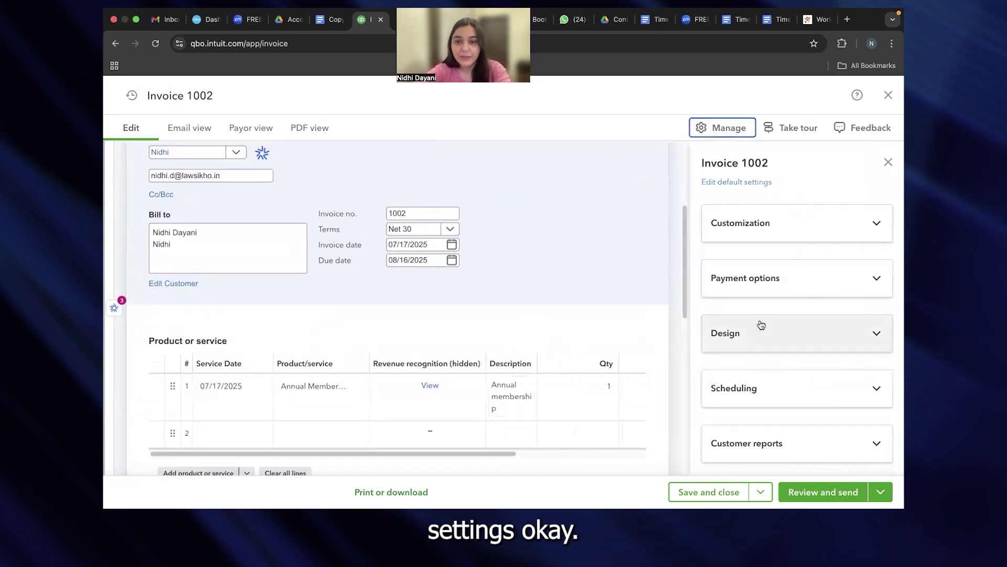
pyautogui.click(768, 221)
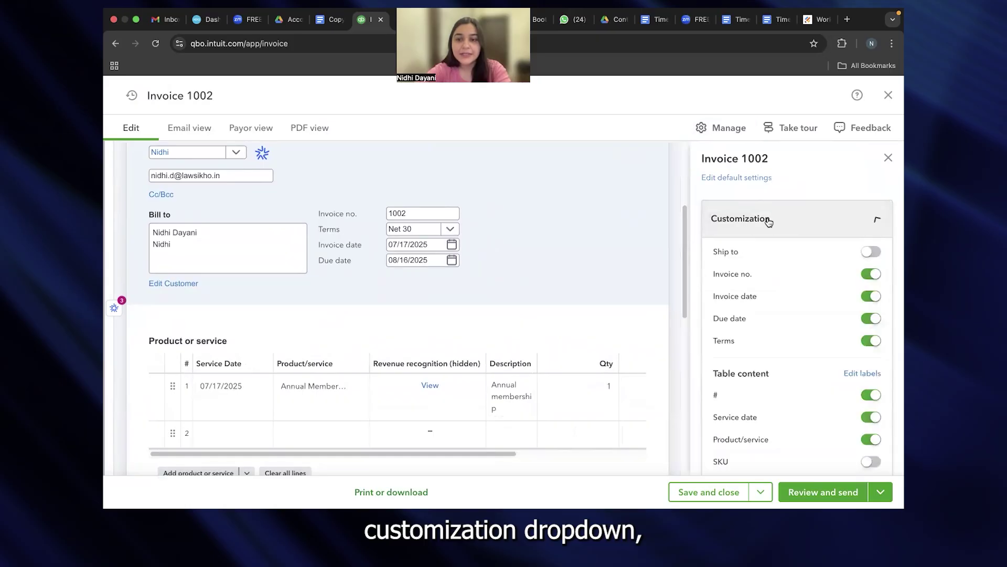
pyautogui.scroll(-5, 763, 325)
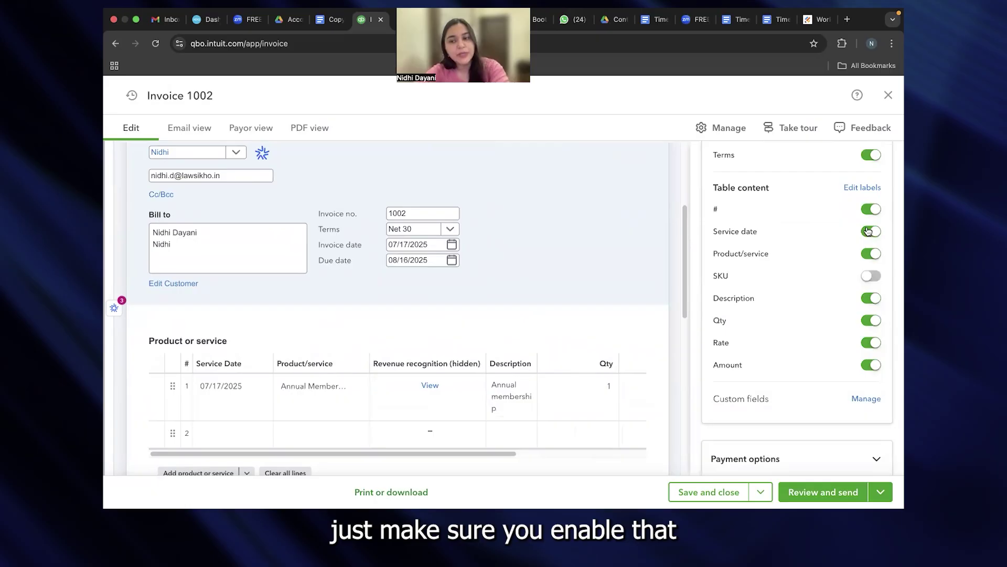
pyautogui.click(228, 378)
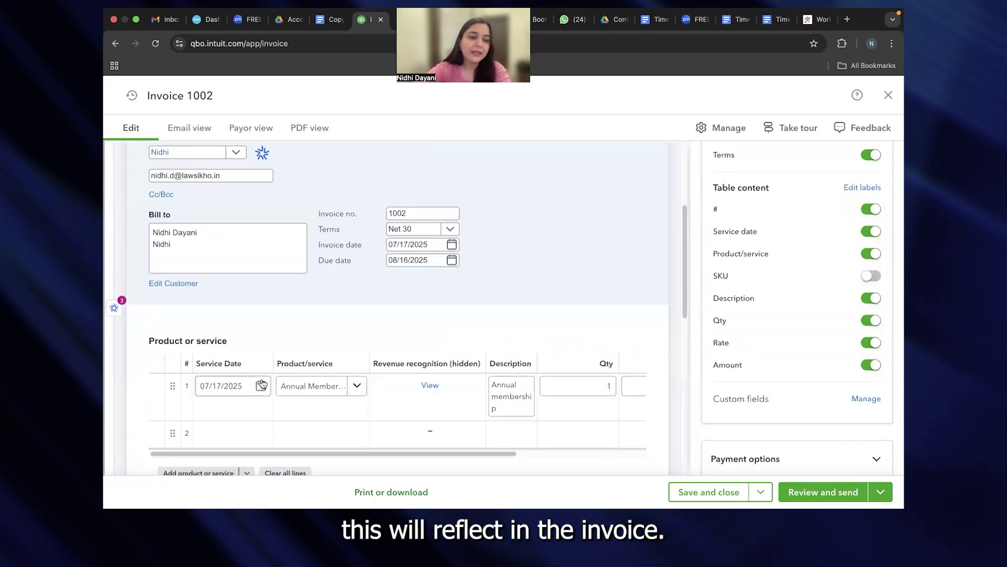
# Step: Close invoice 1002 with Save and leave
pyautogui.click(888, 95)
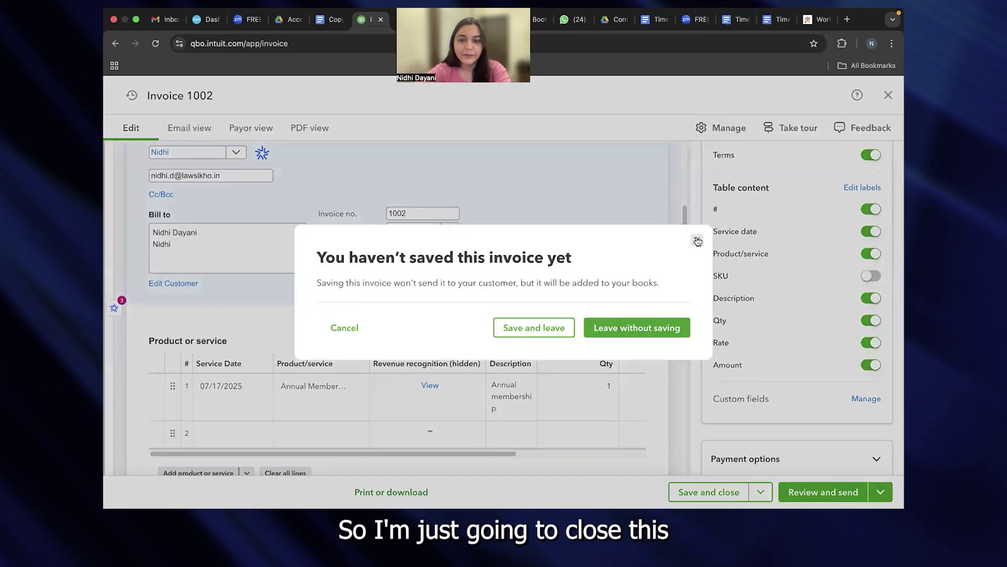
pyautogui.click(547, 336)
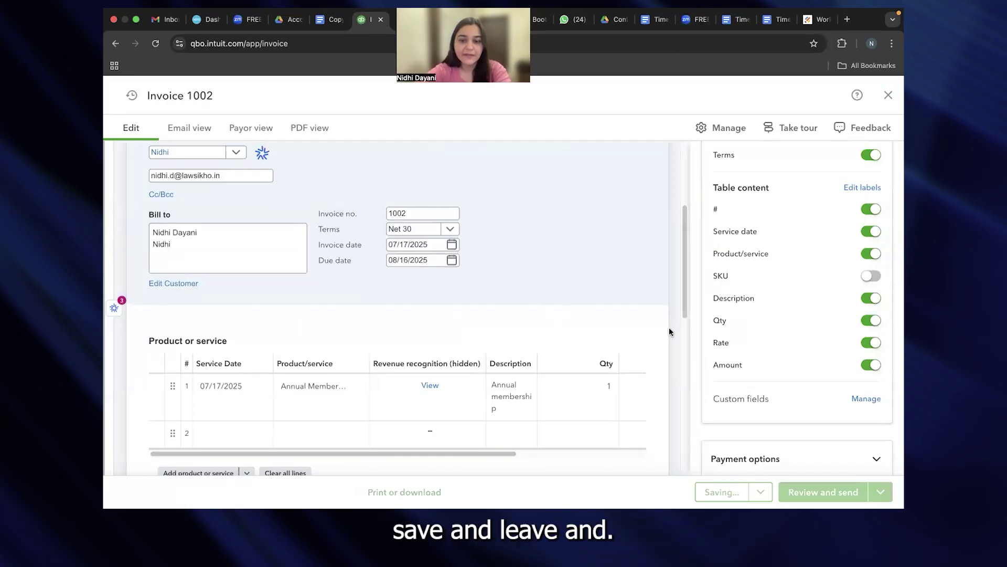
pyautogui.scroll(-5, 652, 341)
pyautogui.scroll(-5, 653, 345)
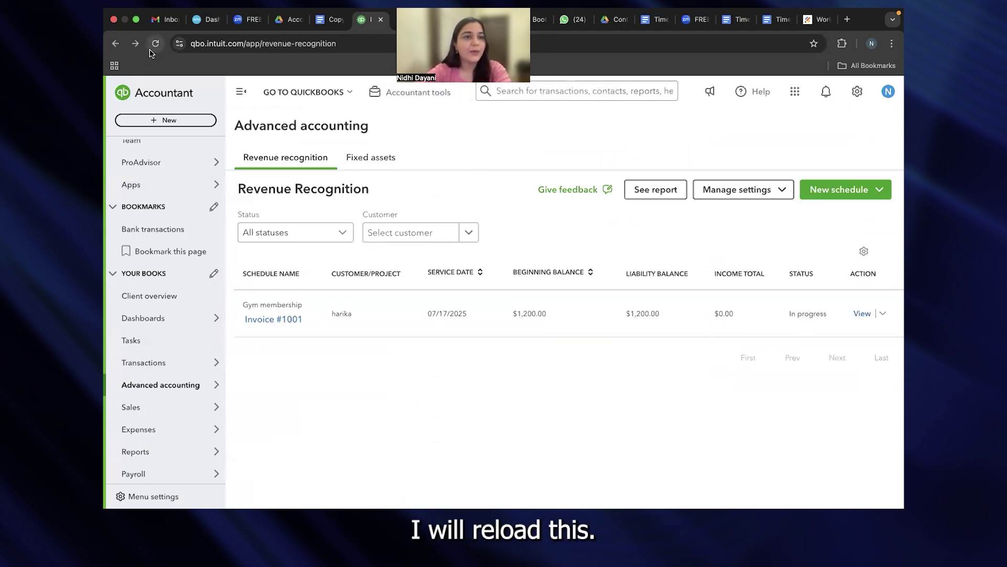
# Step: Reload Revenue Recognition and review Invoice #1002's $1,200.00 liability, $0.00 income and In progress status
pyautogui.click(151, 47)
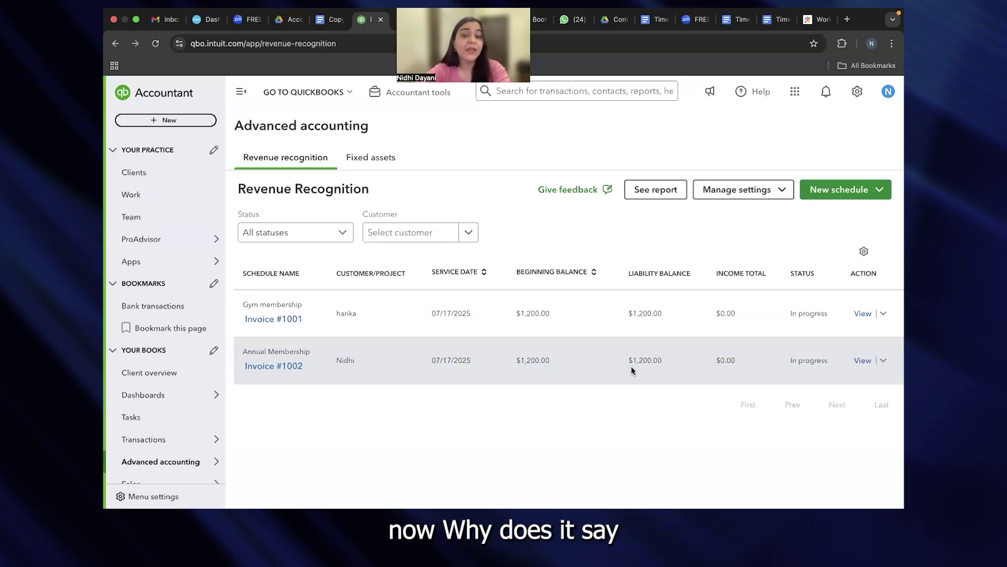
pyautogui.moveTo(623, 362); pyautogui.dragTo(668, 360)
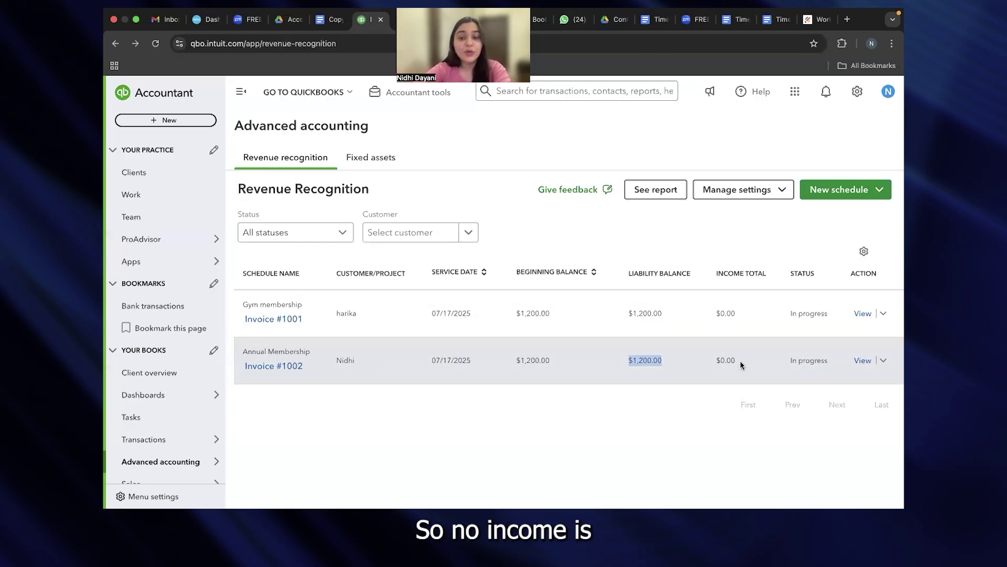
pyautogui.click(718, 357)
pyautogui.moveTo(717, 358); pyautogui.dragTo(739, 360)
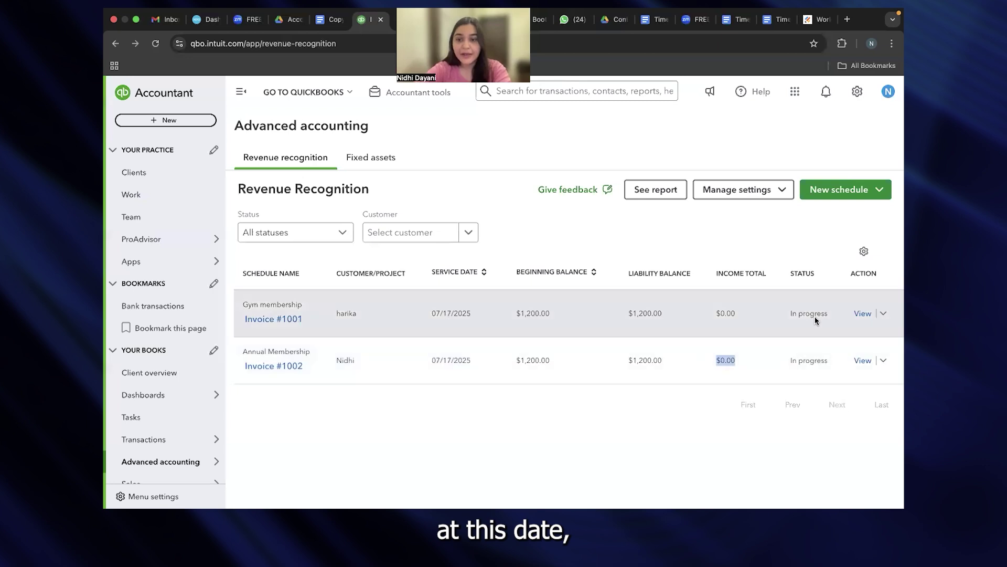
pyautogui.moveTo(790, 358); pyautogui.dragTo(830, 362)
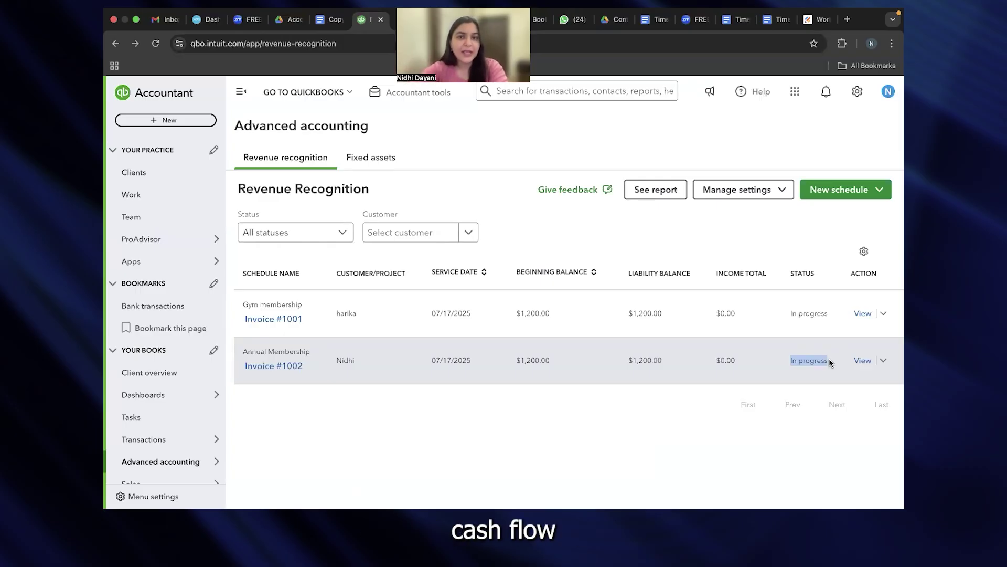
# Step: Open the Invoice #1002 recognition schedule details showing $100.00 monthly recognition
pyautogui.click(862, 361)
pyautogui.click(885, 92)
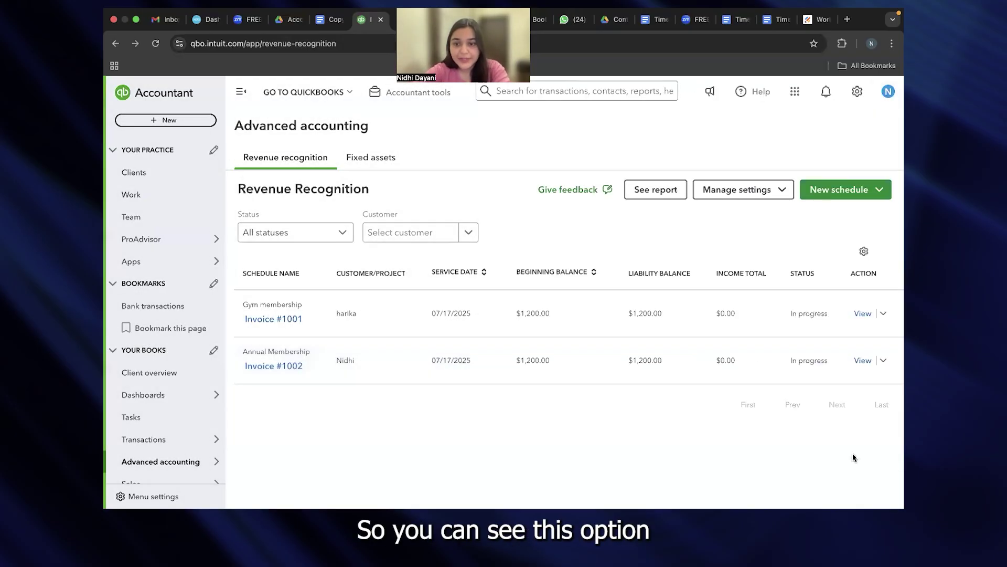
pyautogui.click(862, 361)
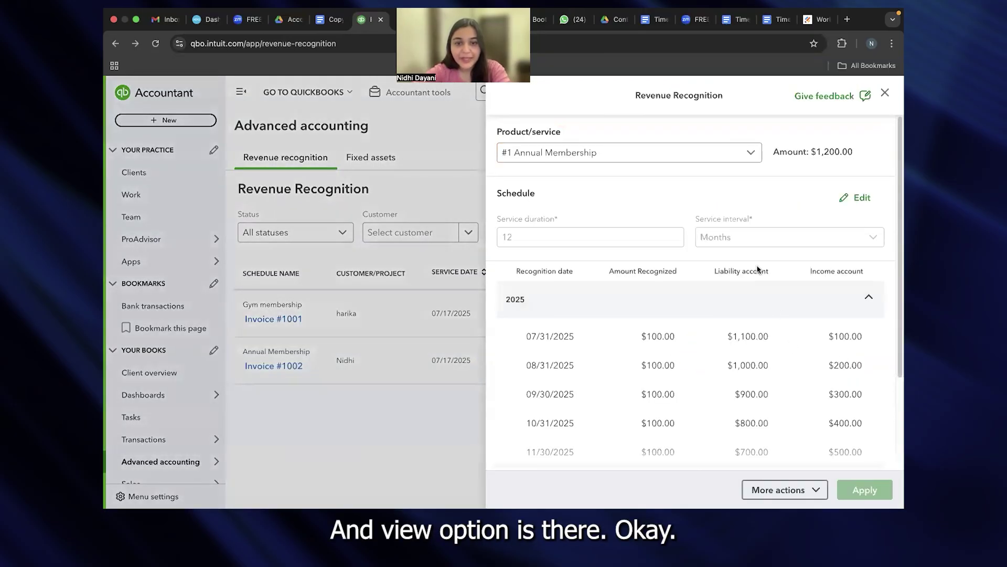
pyautogui.scroll(-2, 755, 269)
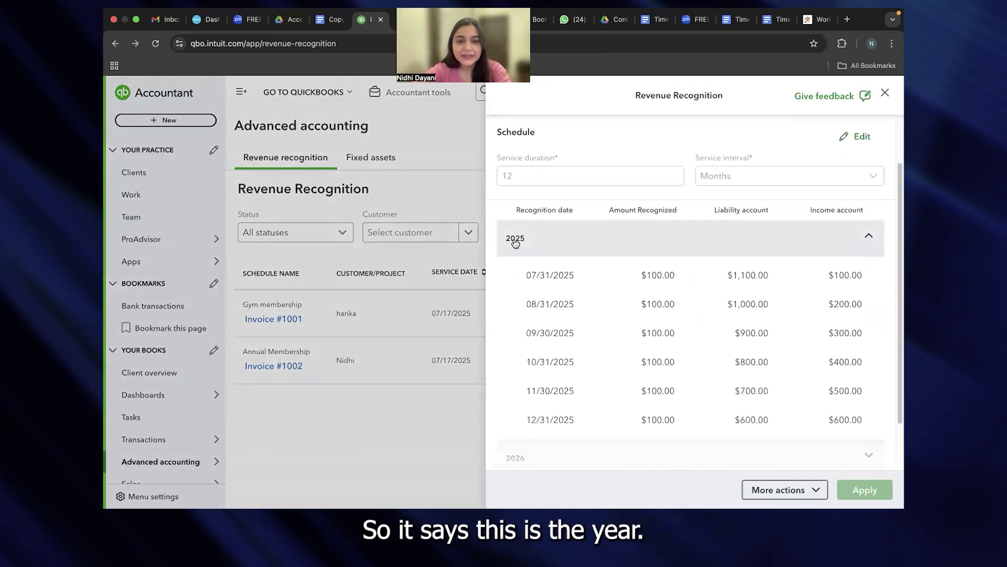
pyautogui.moveTo(524, 273); pyautogui.dragTo(580, 275)
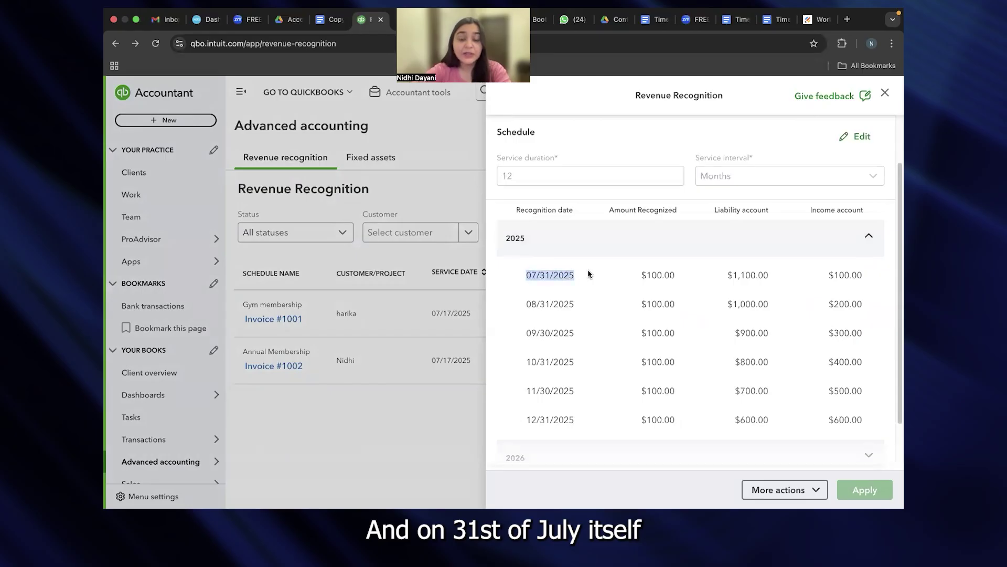
pyautogui.moveTo(641, 275); pyautogui.dragTo(685, 279)
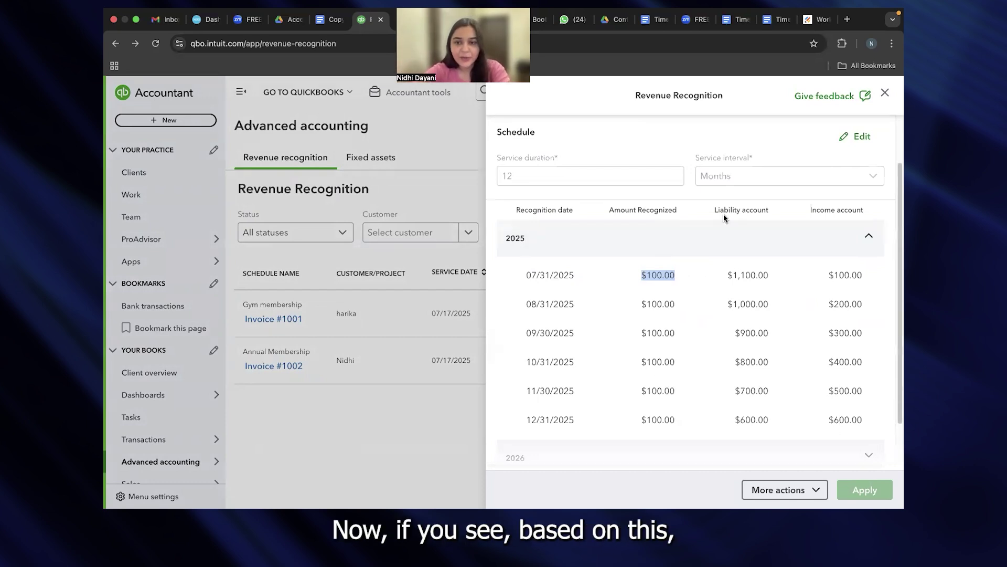
pyautogui.moveTo(727, 276); pyautogui.dragTo(772, 277)
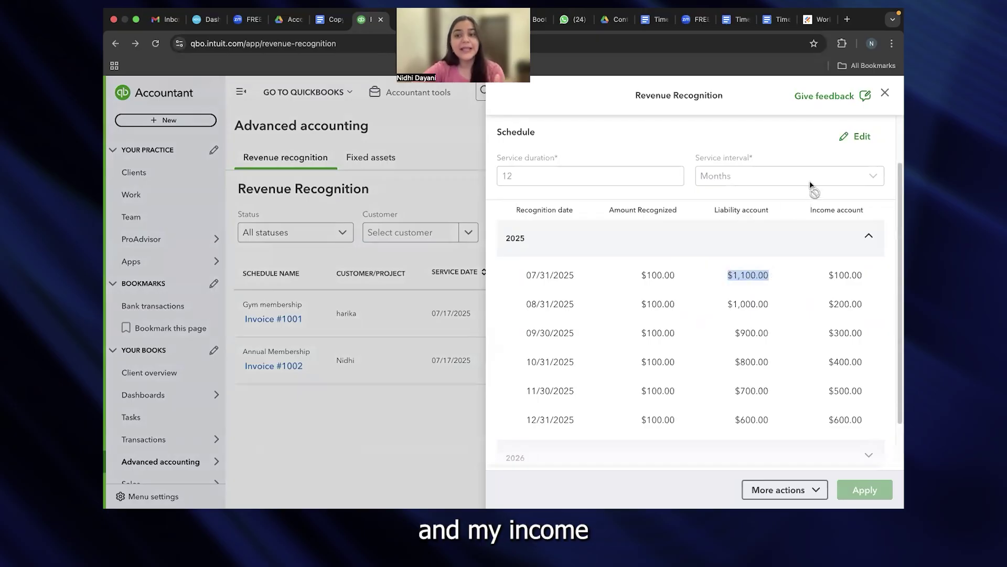
pyautogui.moveTo(829, 274); pyautogui.dragTo(862, 277)
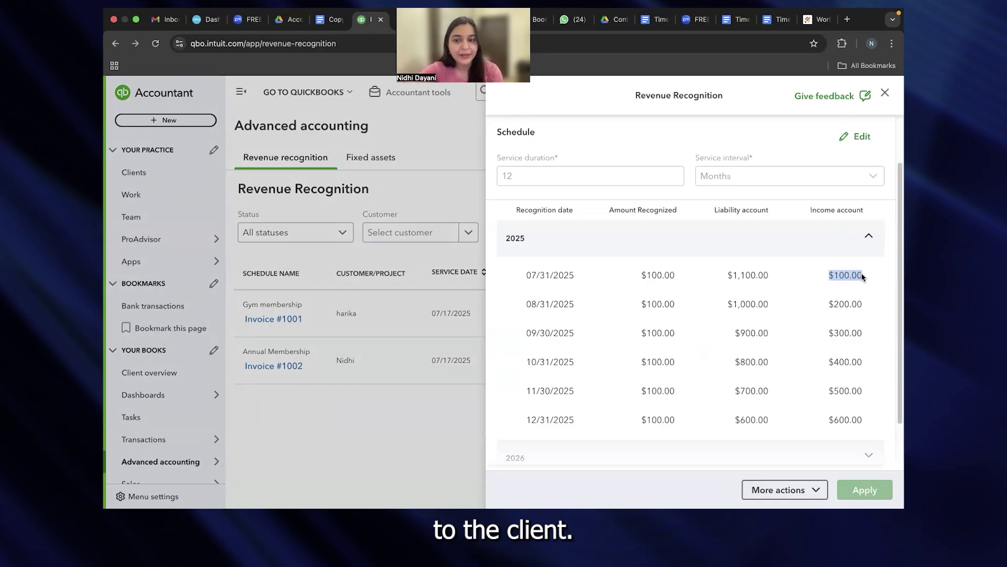
pyautogui.scroll(-1, 803, 313)
pyautogui.scroll(-2, 803, 312)
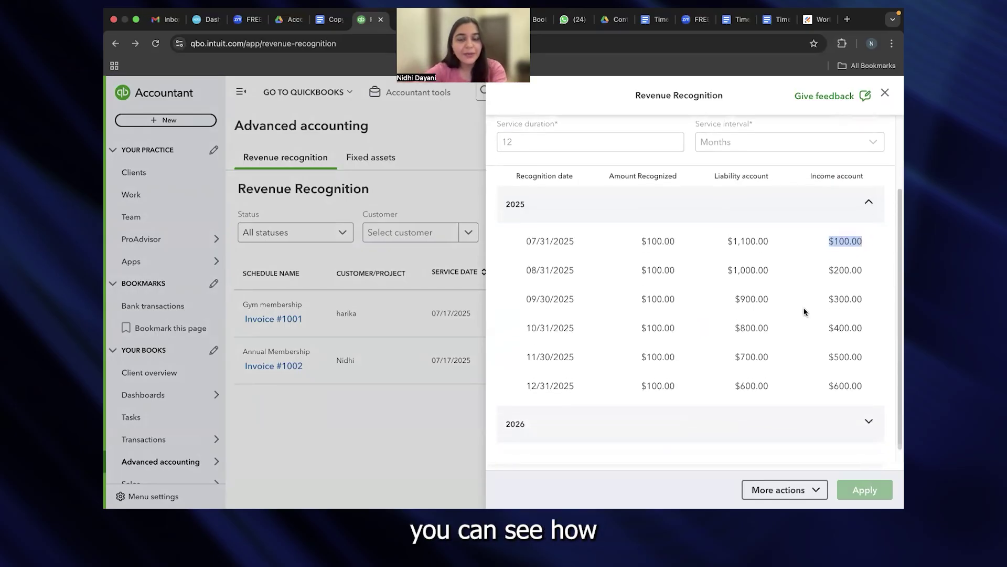
pyautogui.click(869, 408)
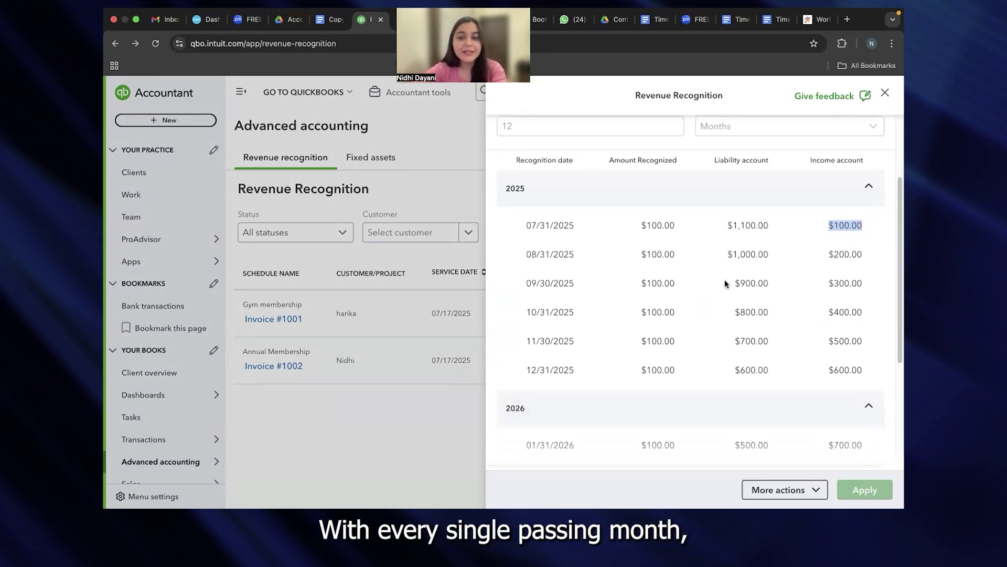
pyautogui.scroll(-2, 725, 280)
pyautogui.moveTo(732, 223); pyautogui.dragTo(868, 225)
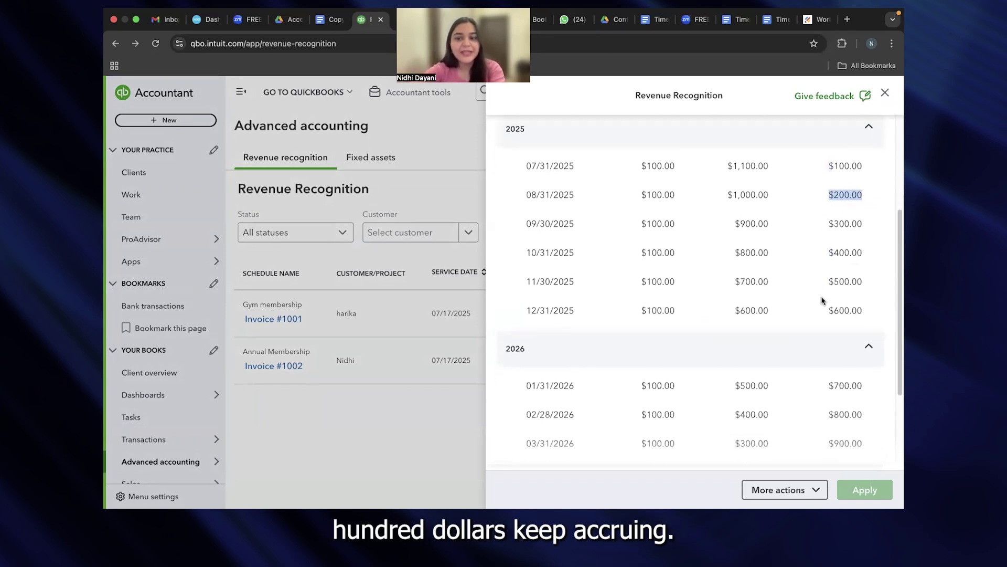
pyautogui.scroll(-1, 821, 300)
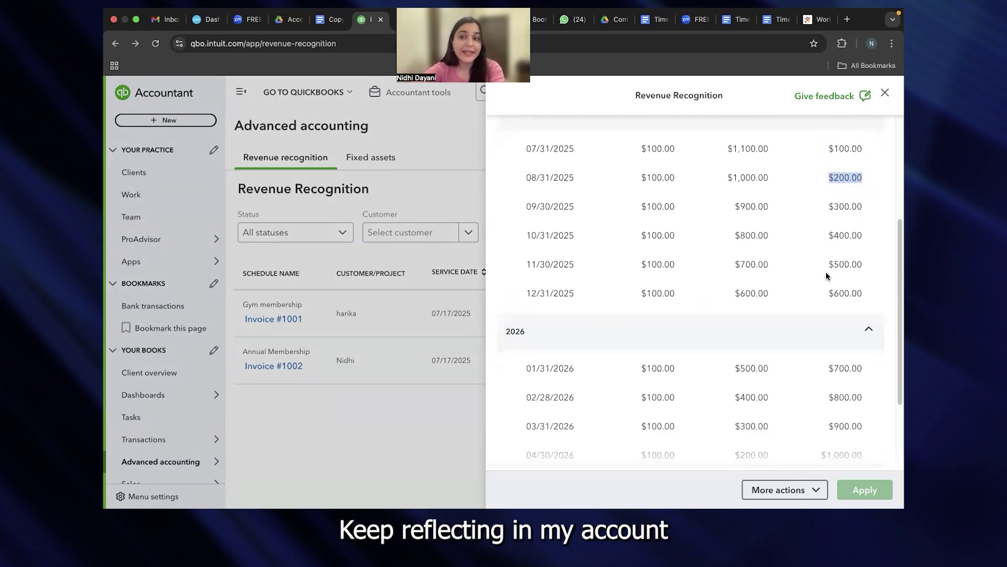
pyautogui.scroll(-5, 831, 284)
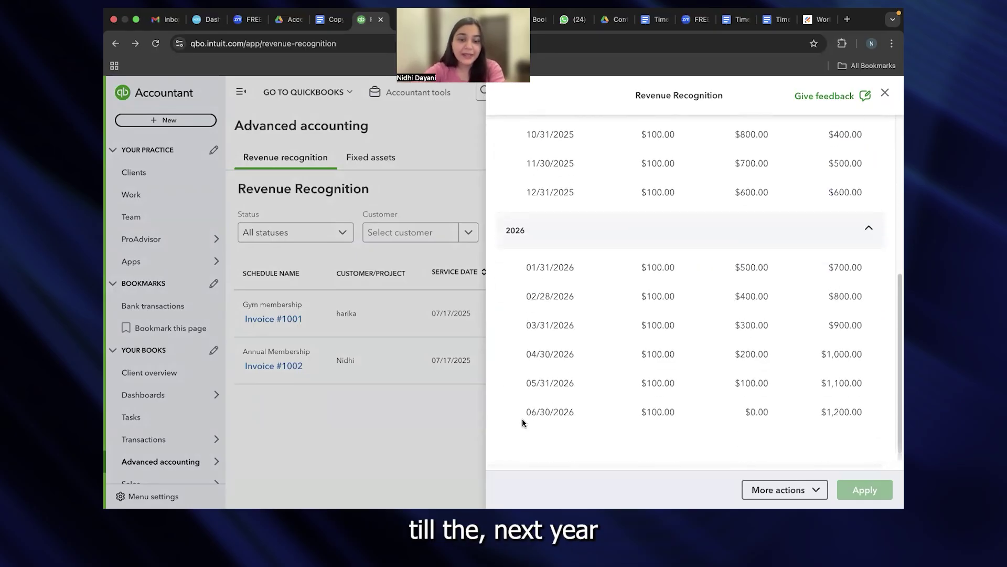
pyautogui.moveTo(524, 411); pyautogui.dragTo(873, 414)
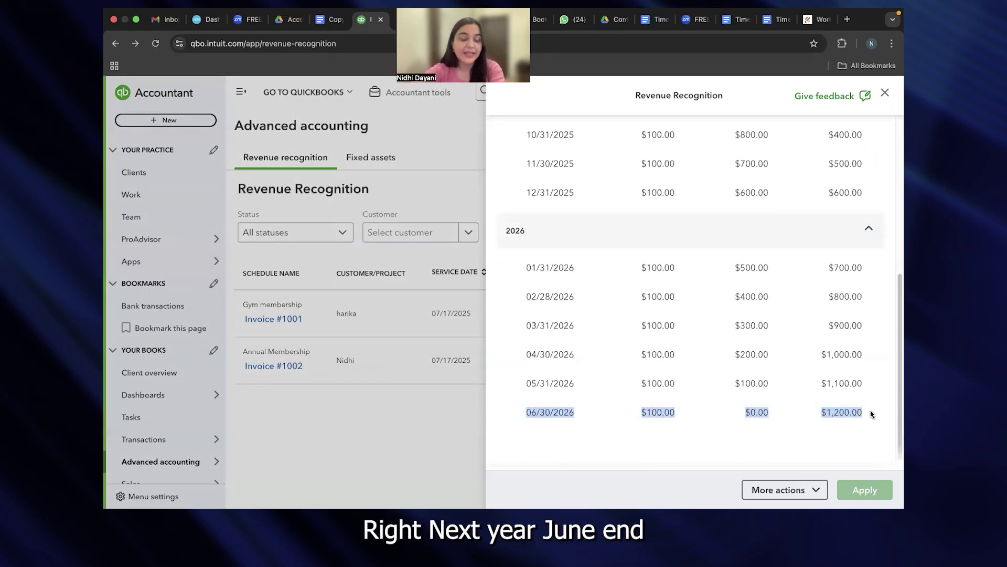
pyautogui.scroll(8, 786, 311)
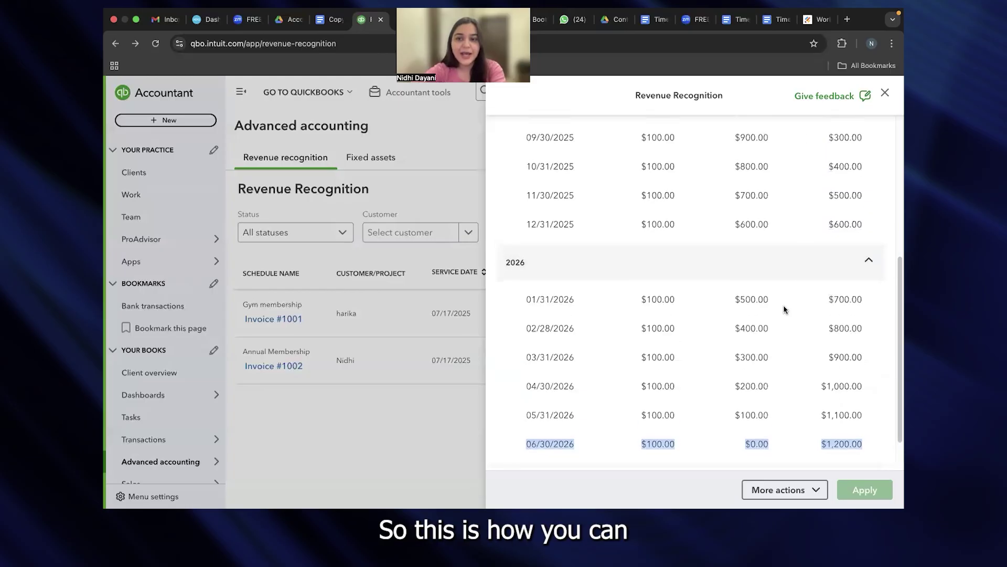
pyautogui.scroll(1, 785, 310)
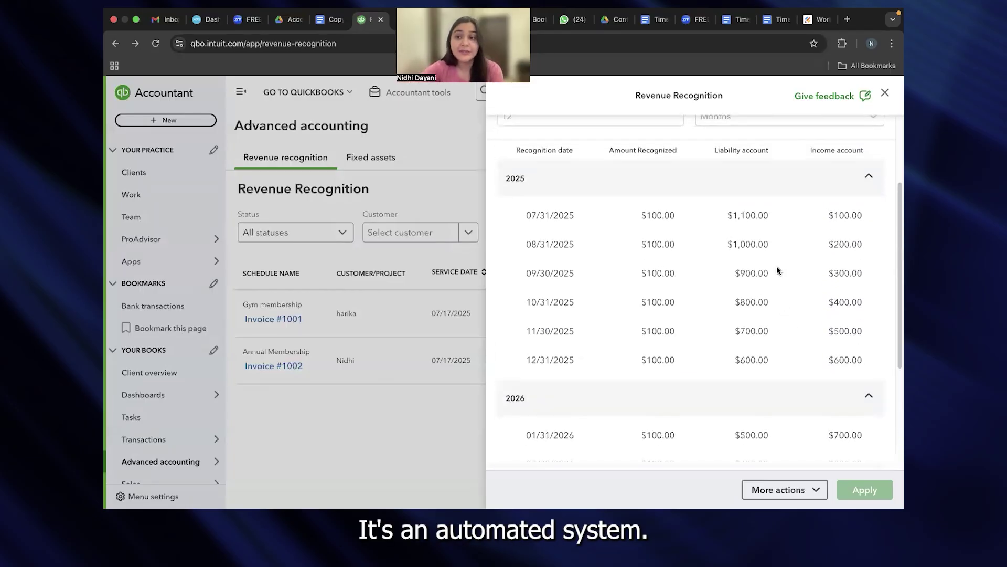
pyautogui.scroll(7, 779, 268)
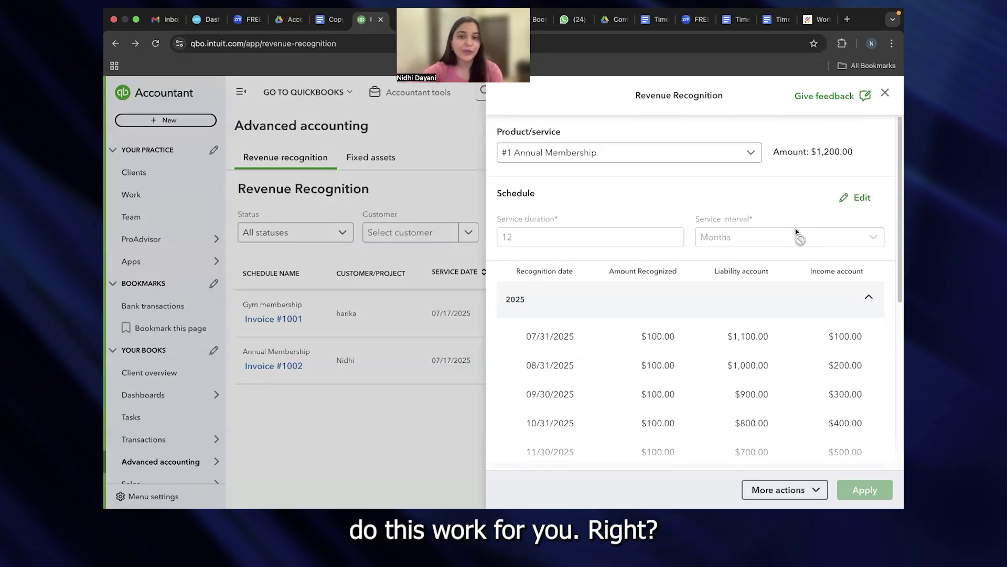
pyautogui.click(884, 94)
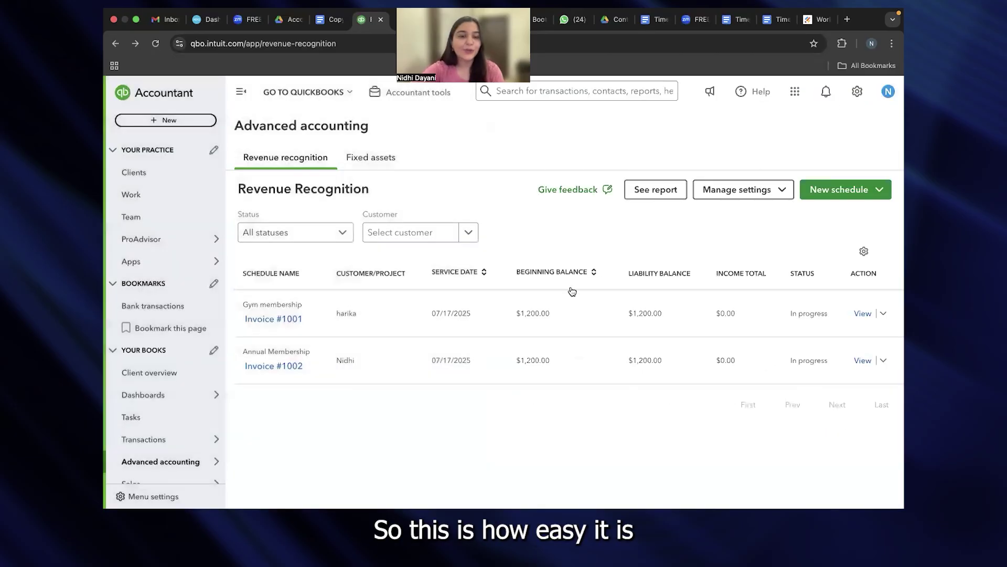